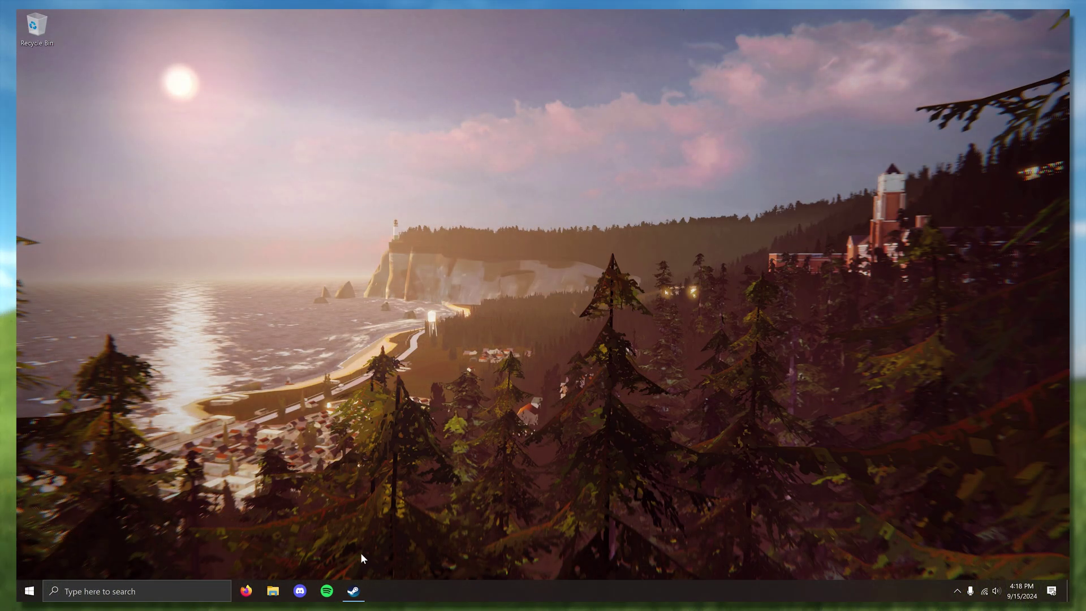
# Find Lossless Scaling in the Steam Store and go to its library page
pyautogui.click(353, 592)
pyautogui.click(730, 86)
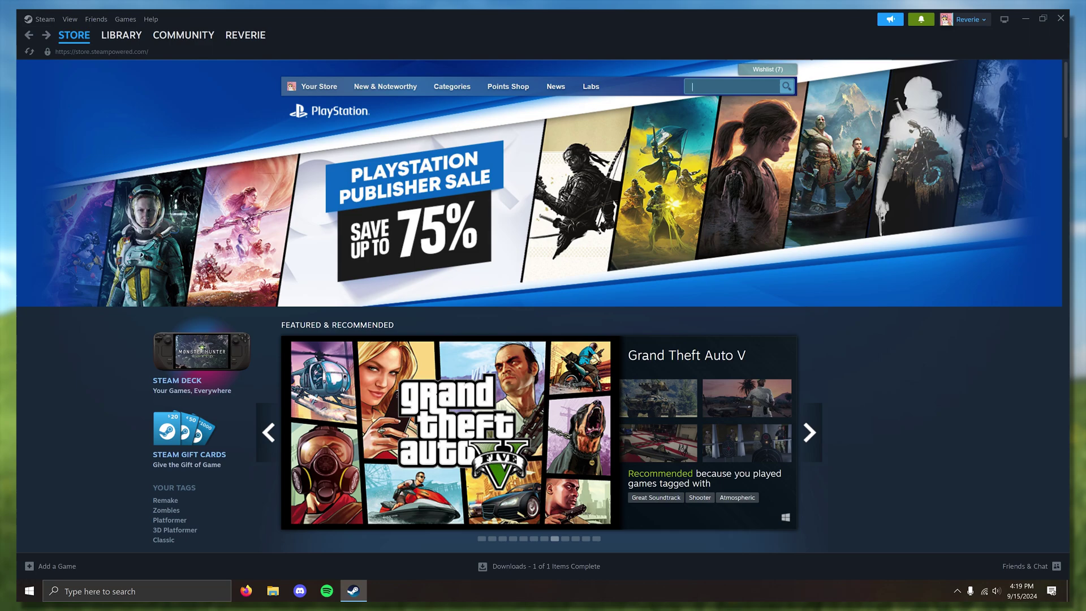
pyautogui.write('lossless scaling')
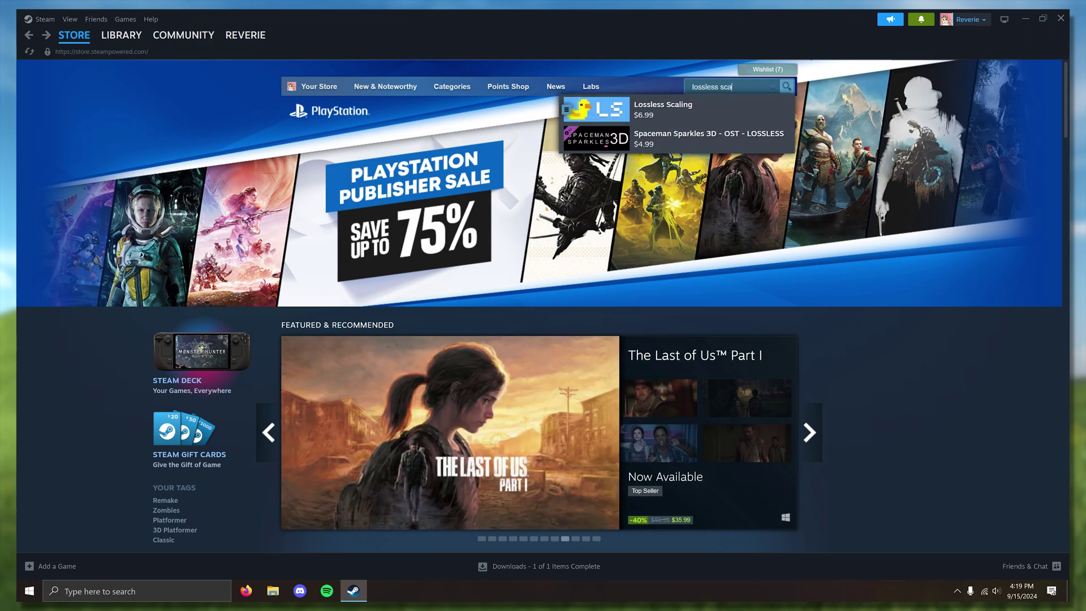
pyautogui.click(713, 105)
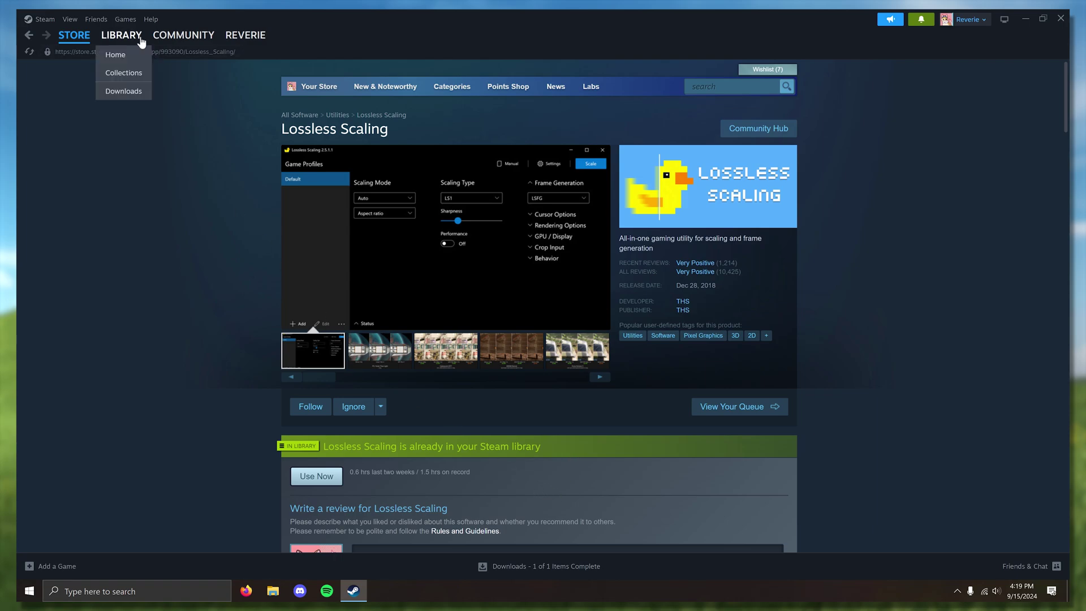
pyautogui.click(122, 35)
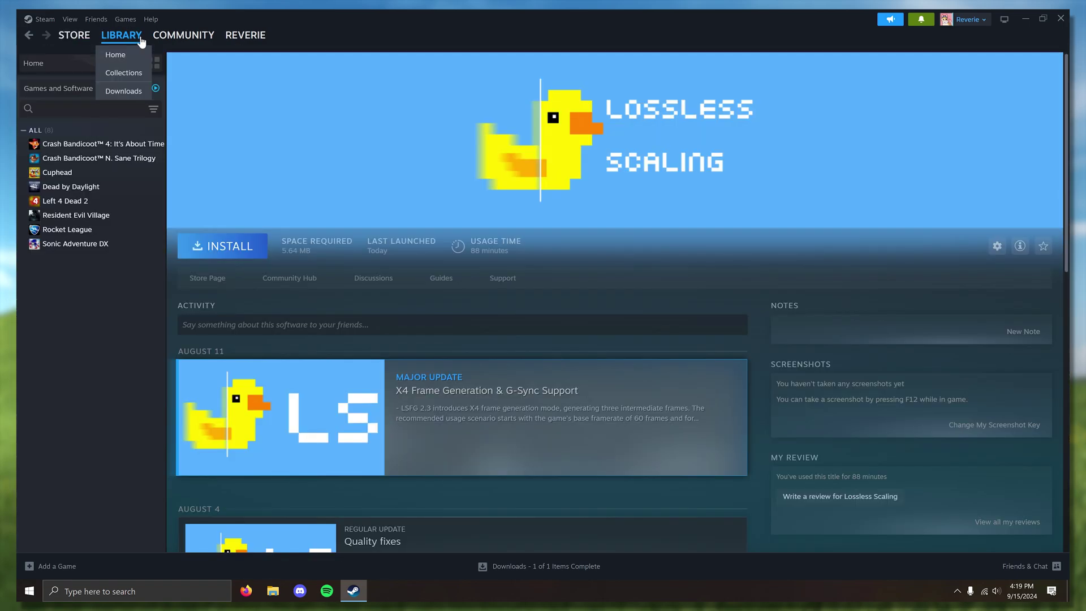
# Install Lossless Scaling, test-launch it once and close its window
pyautogui.click(221, 247)
pyautogui.click(507, 394)
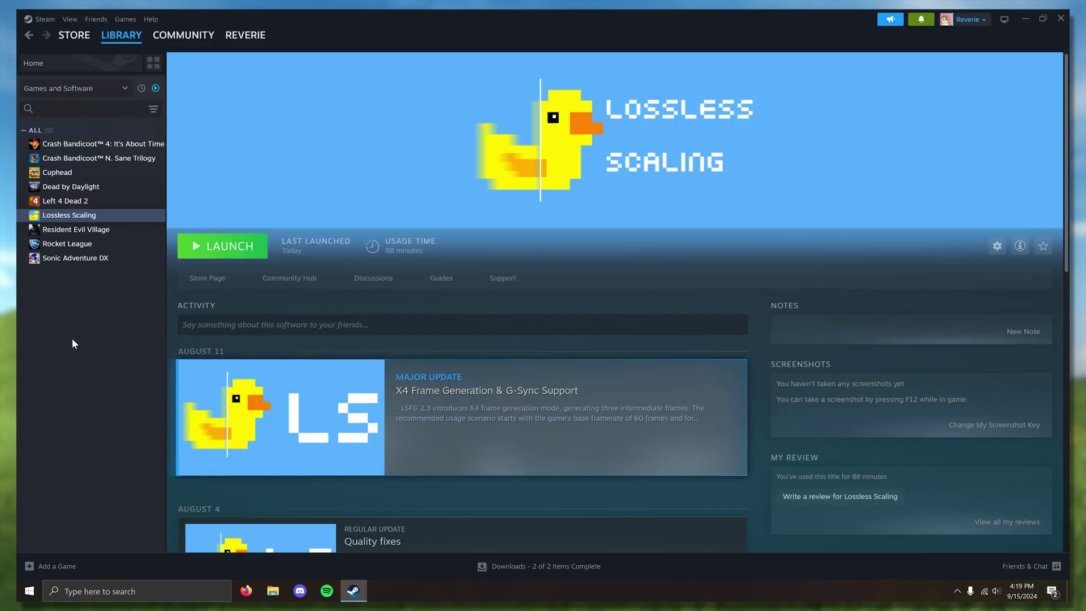
pyautogui.click(204, 254)
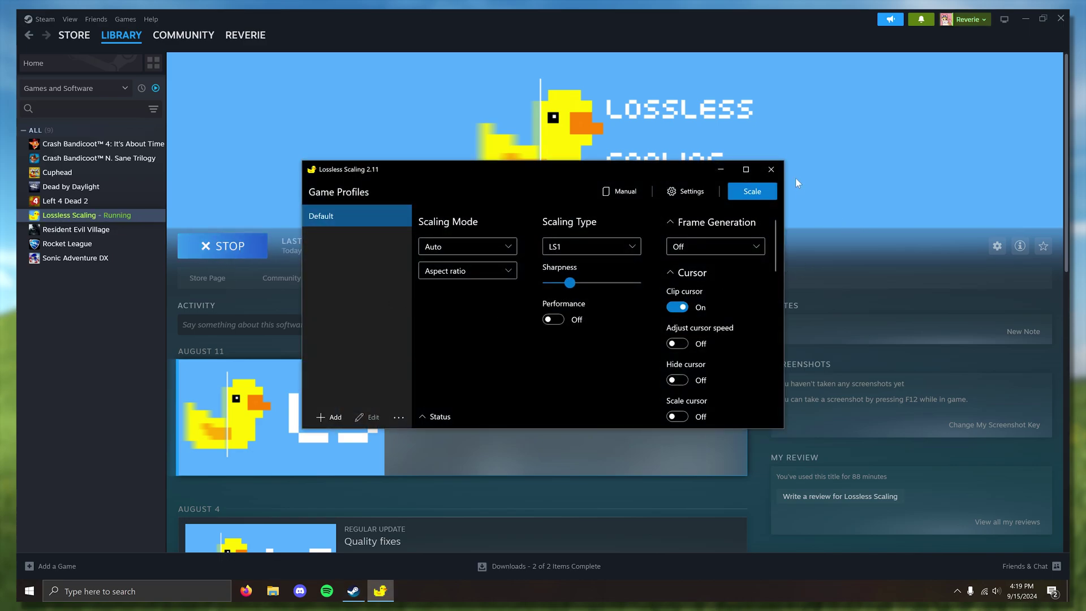
pyautogui.click(775, 172)
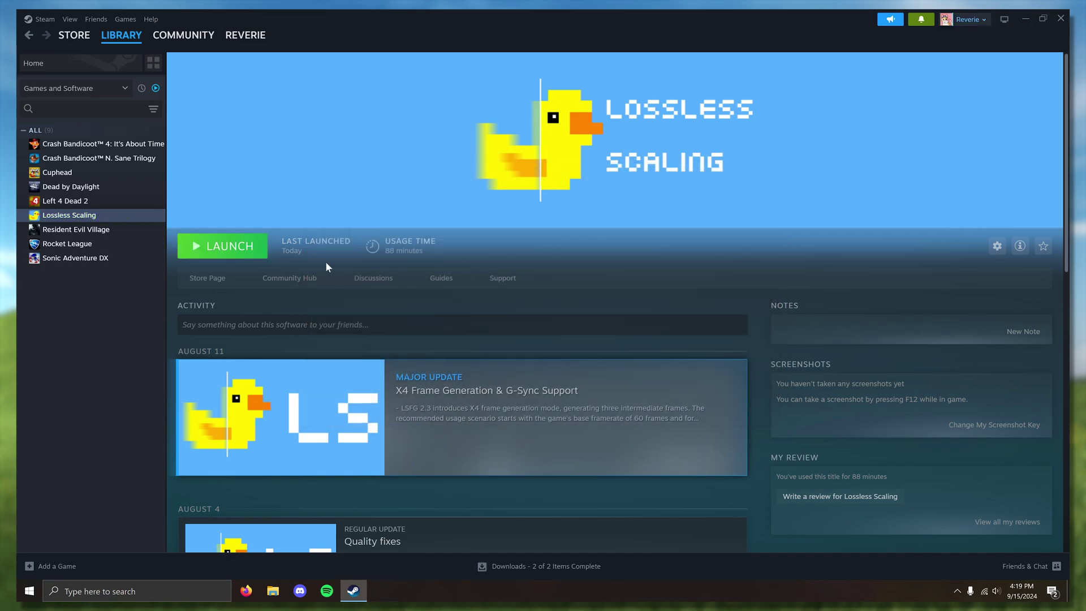
# Browse Lossless Scaling's local files and reveal the desktop beside the Explorer window
pyautogui.rightClick(74, 217)
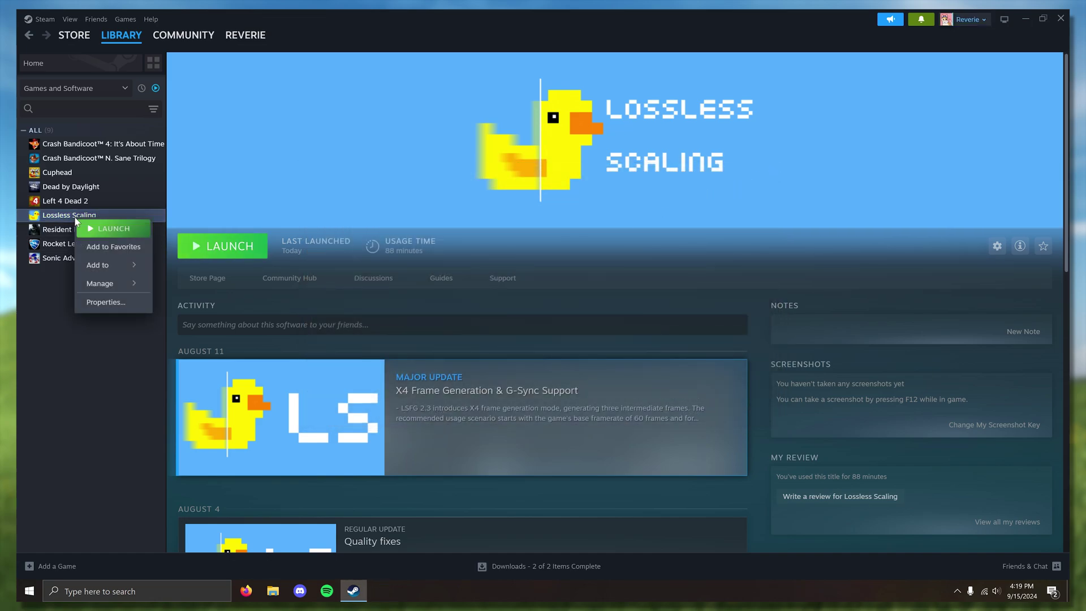
pyautogui.moveTo(102, 283)
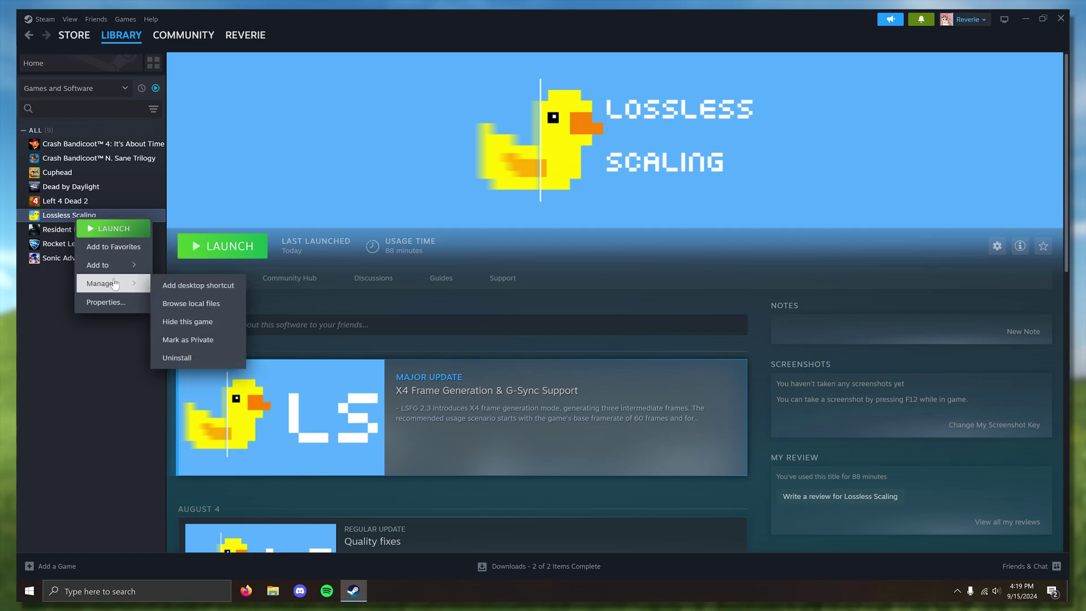
pyautogui.click(192, 303)
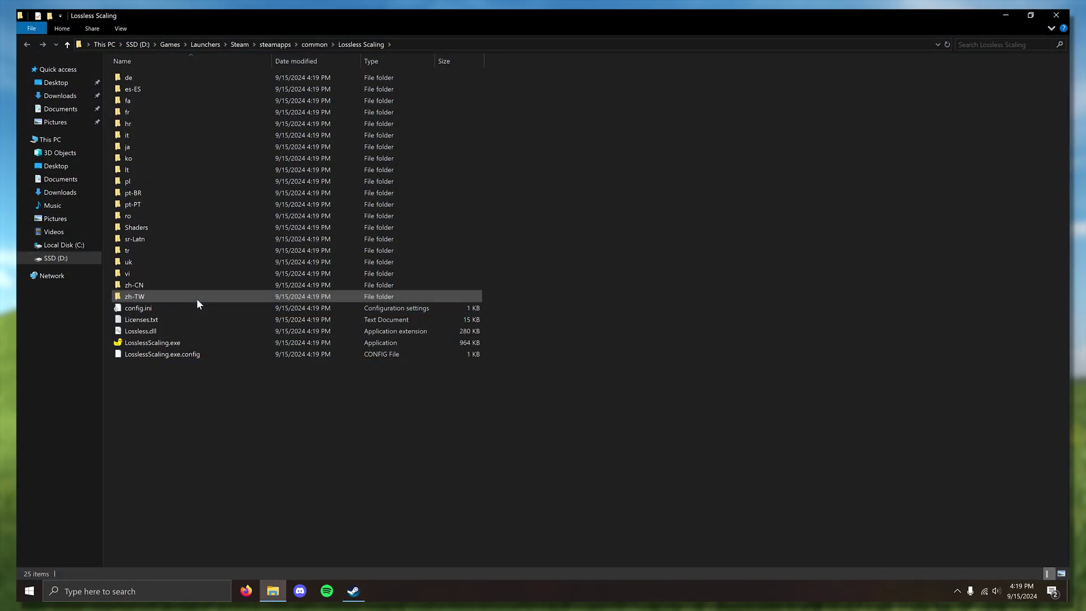
pyautogui.moveTo(379, 8); pyautogui.dragTo(354, 19)
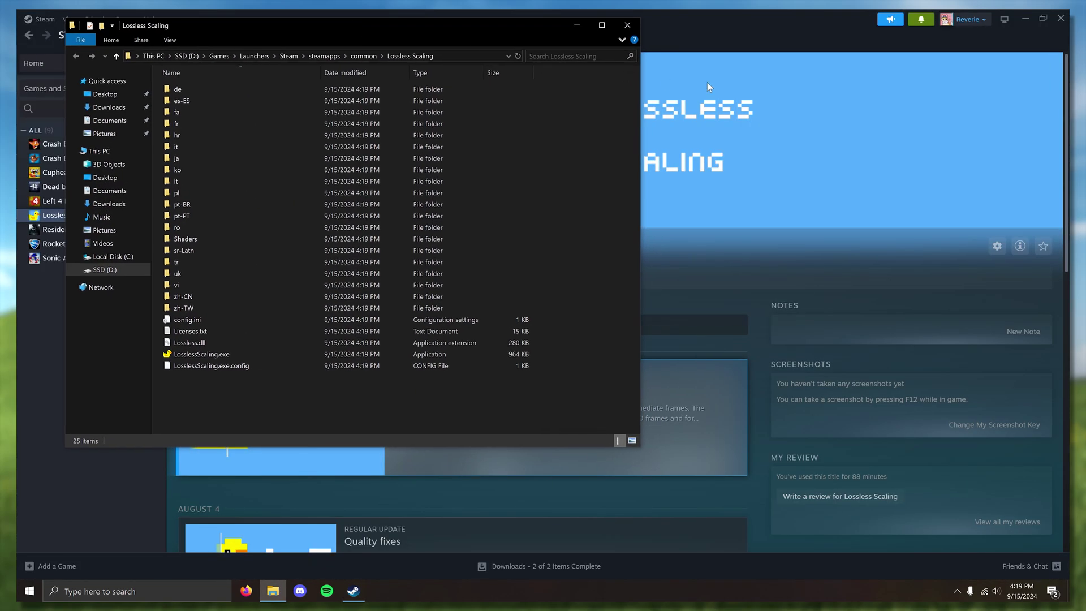
pyautogui.click(1025, 19)
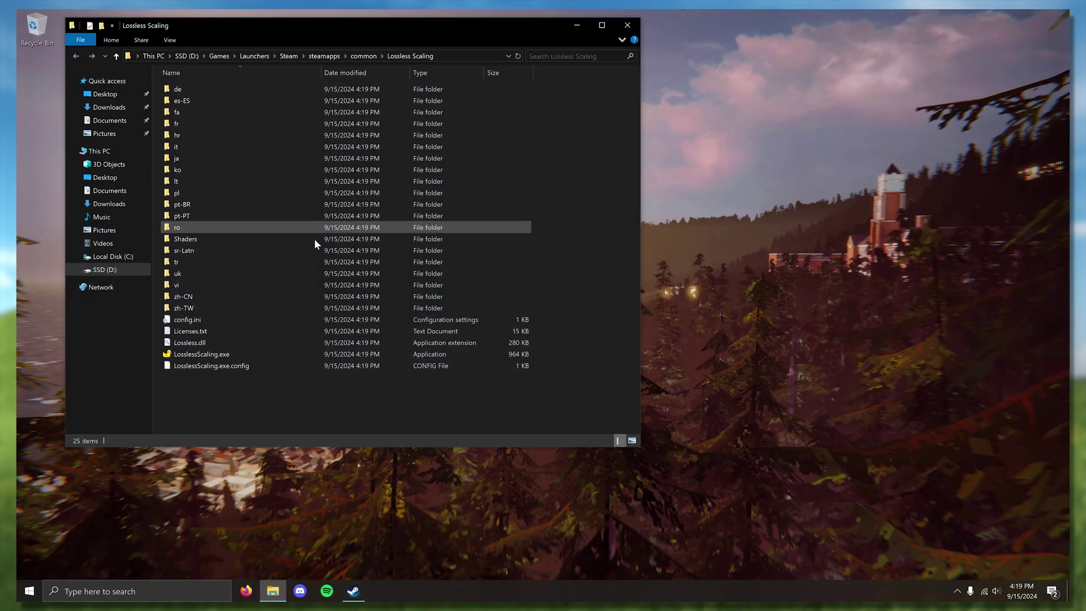
# Create a desktop shortcut to LosslessScaling.exe and close Explorer
pyautogui.click(222, 354)
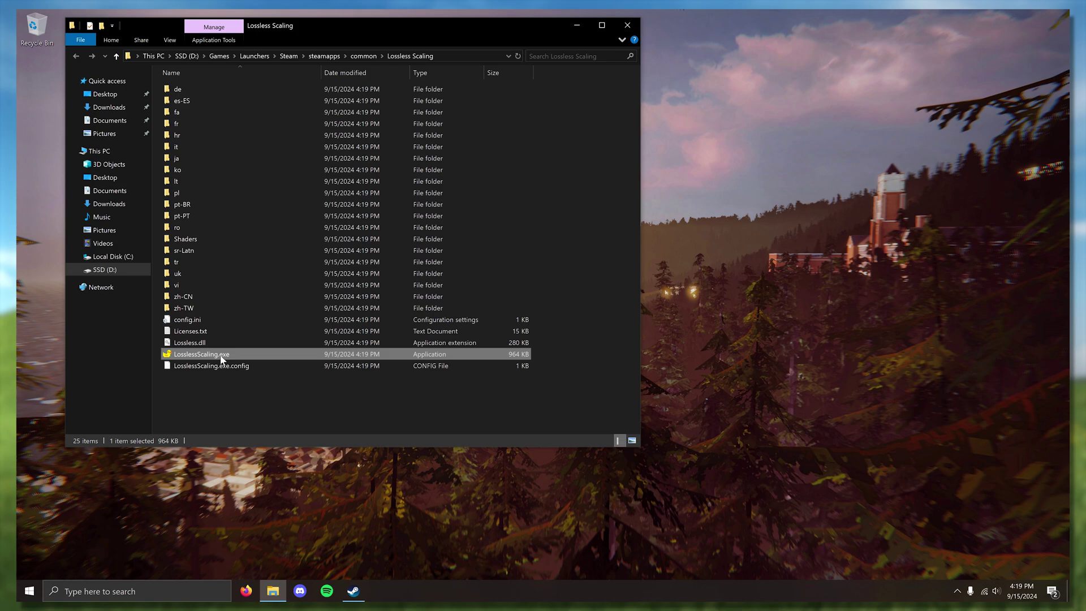
pyautogui.moveTo(222, 360); pyautogui.dragTo(694, 137)
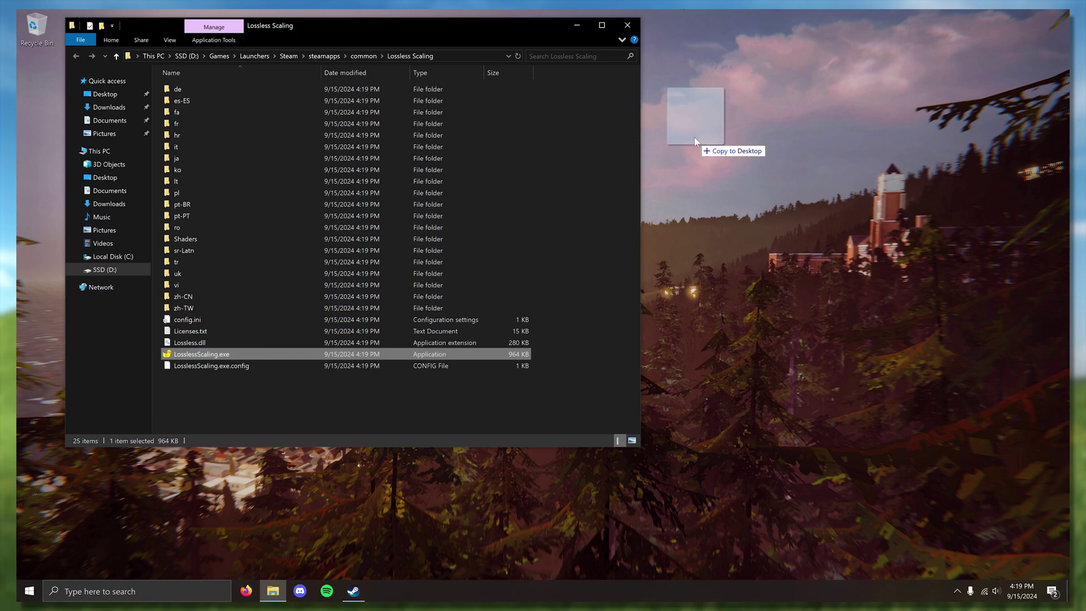
pyautogui.moveTo(695, 136); pyautogui.dragTo(695, 137)
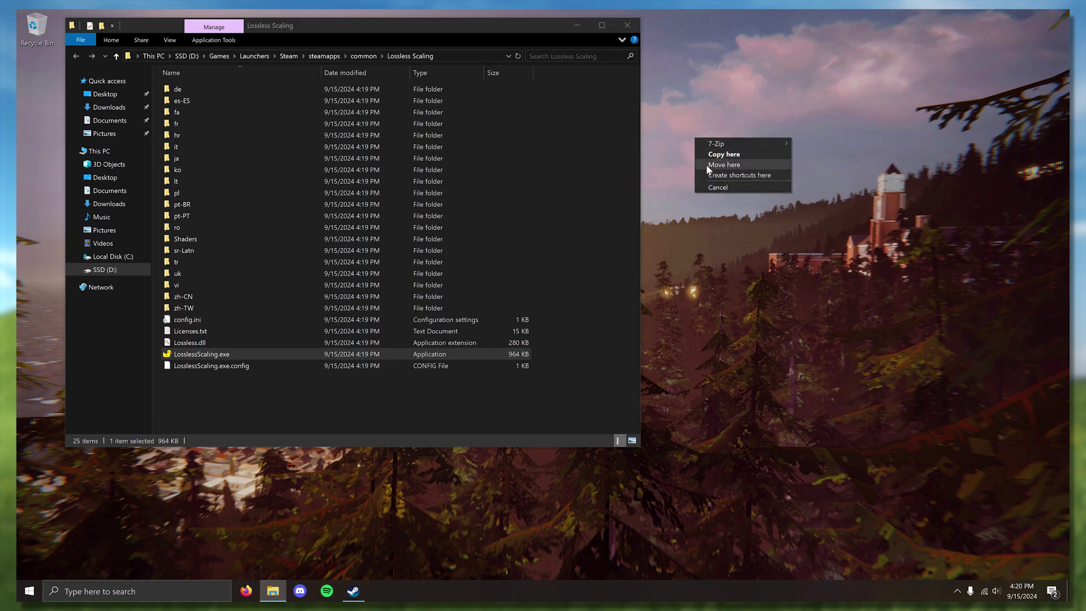
pyautogui.click(738, 175)
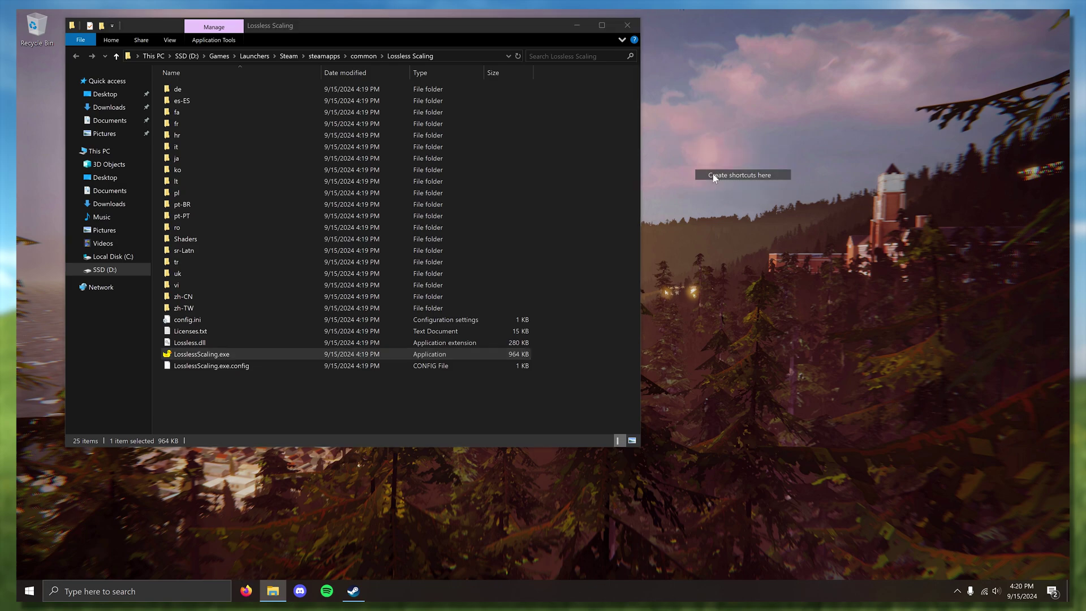
pyautogui.click(627, 25)
# Rename the shortcut without its suffix and launch Lossless Scaling from it
pyautogui.press('F2')
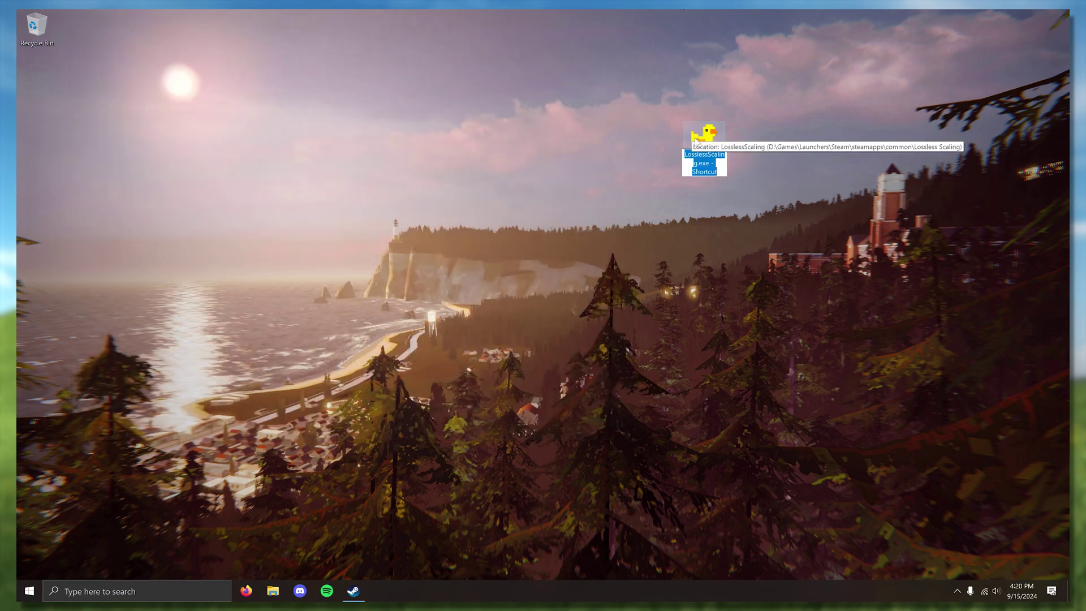
pyautogui.press('End')
pyautogui.press('BackSpace')
pyautogui.press('BackSpace')
pyautogui.press('BackSpace')
pyautogui.press('Return')
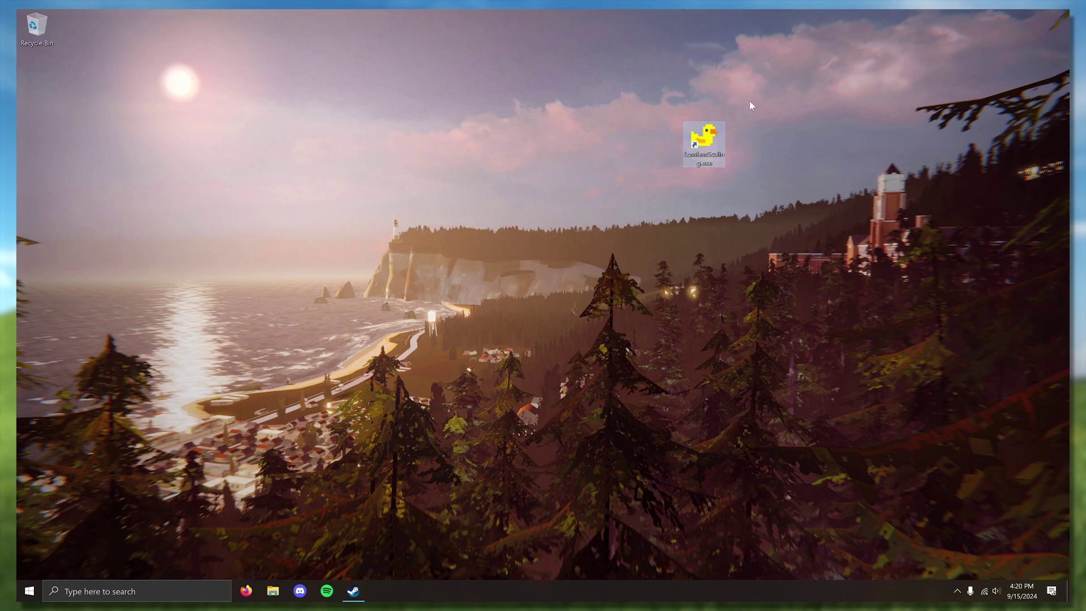
pyautogui.click(749, 101)
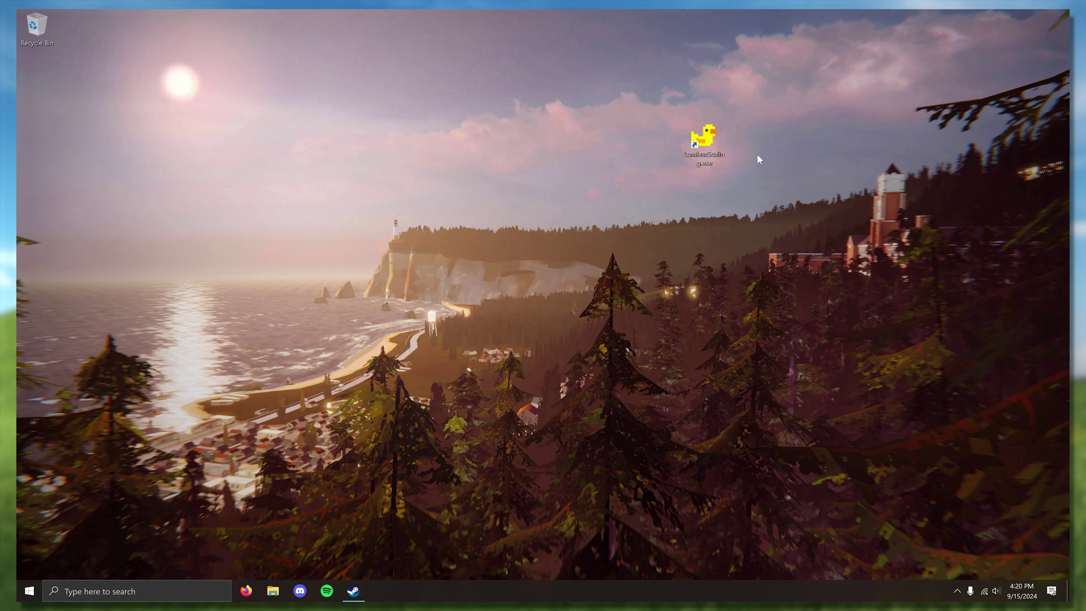
pyautogui.doubleClick(700, 140)
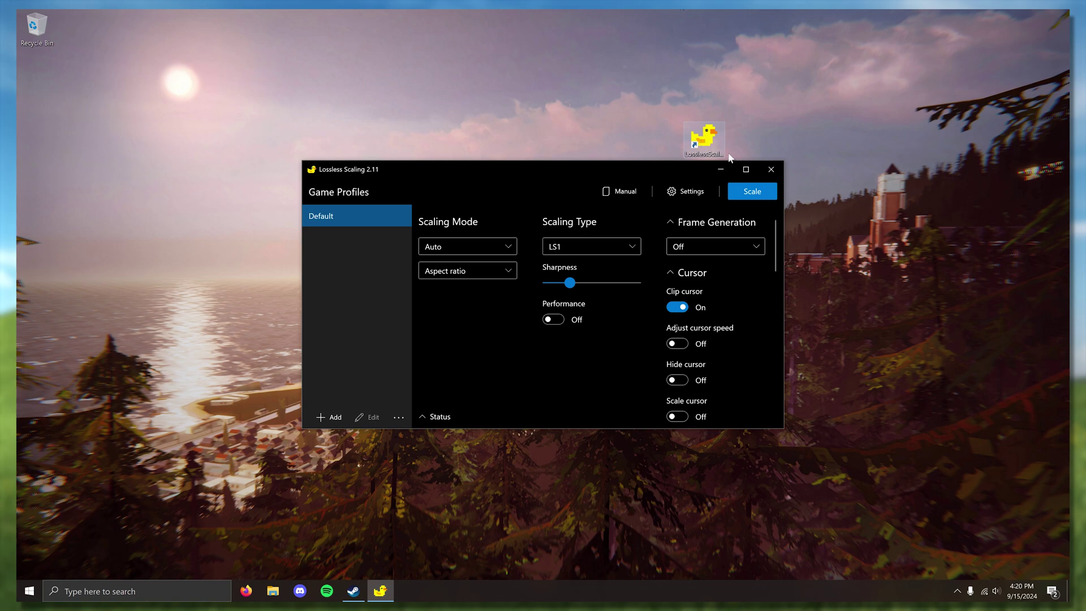
# Maximize Lossless Scaling, read through the usage manual and close it
pyautogui.click(745, 169)
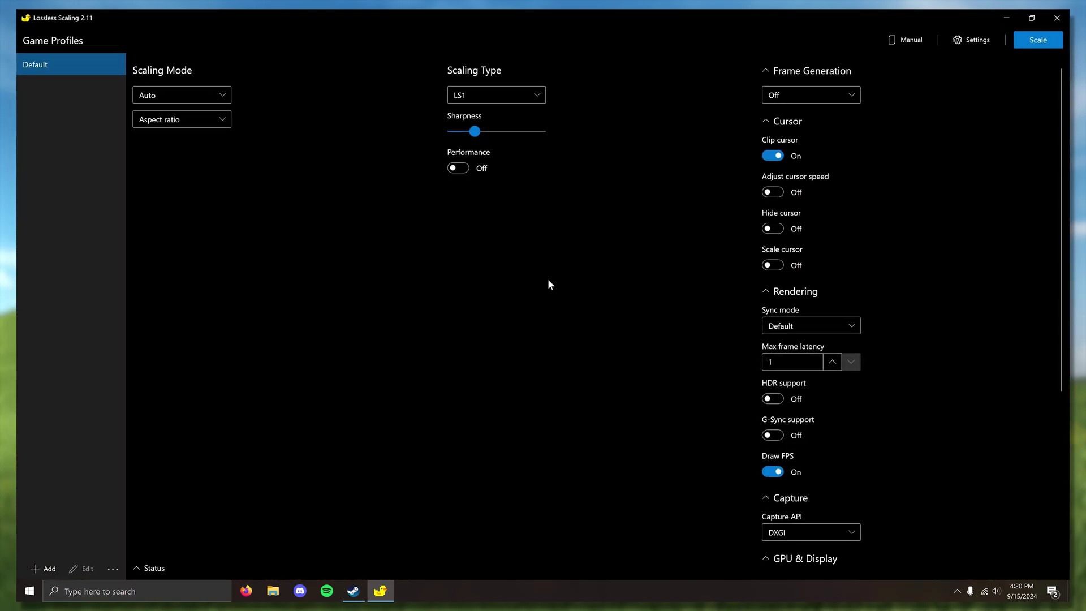
pyautogui.click(891, 42)
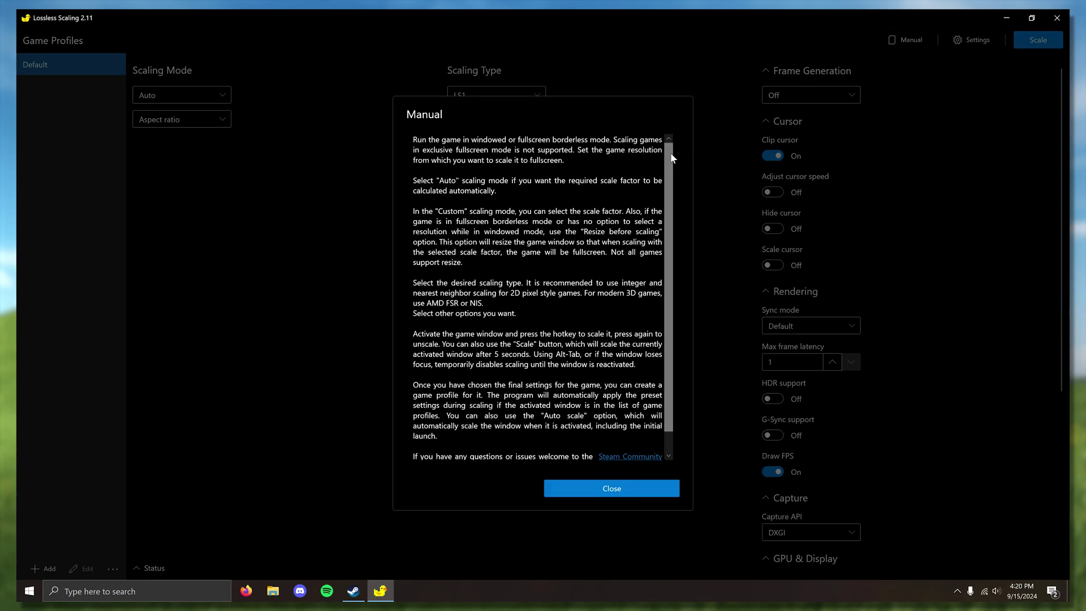
pyautogui.moveTo(670, 154); pyautogui.dragTo(674, 185)
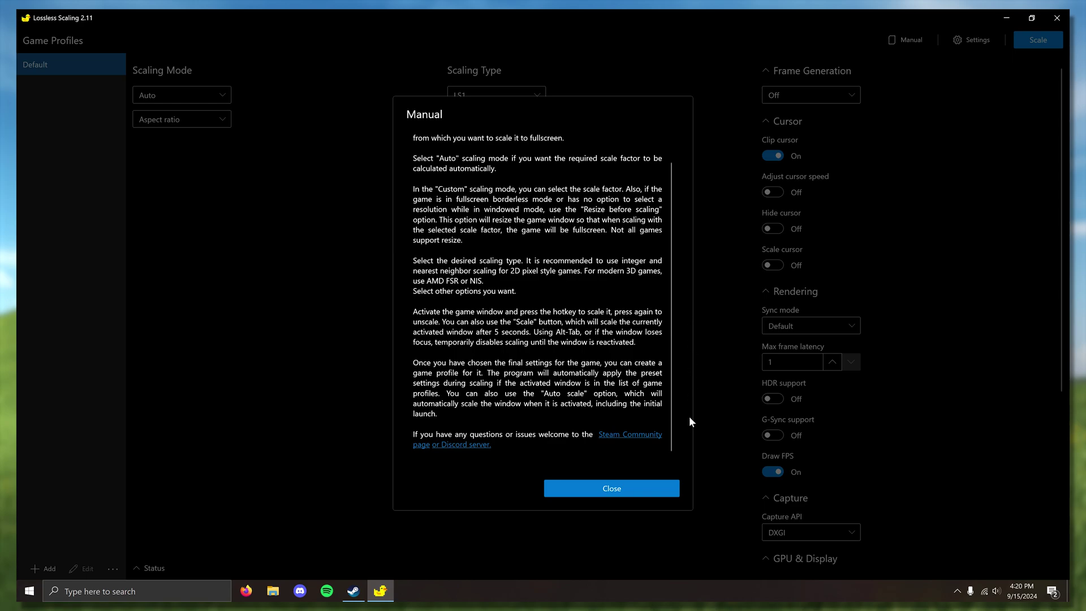
pyautogui.click(669, 483)
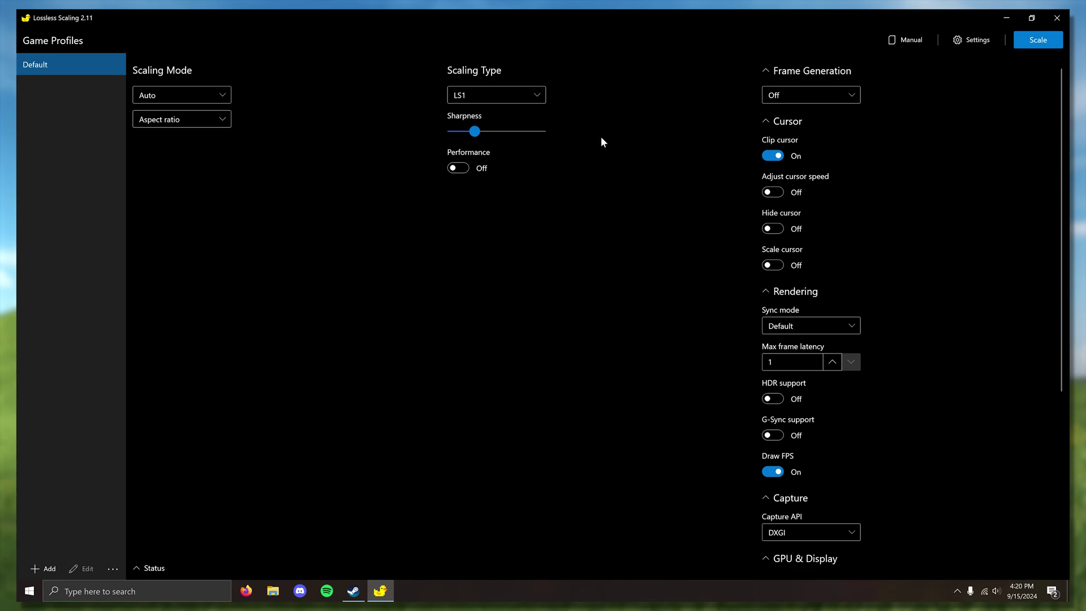
# Set scaling type to NVIDIA Image Scaling and enable LSFG 1.1 frame generation
pyautogui.click(540, 93)
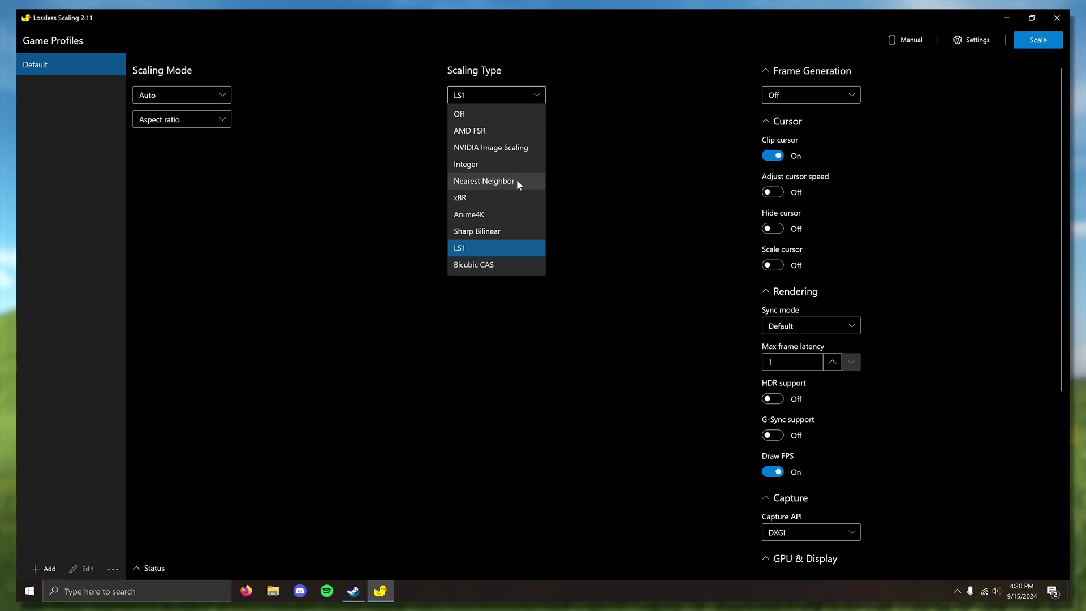
pyautogui.click(493, 149)
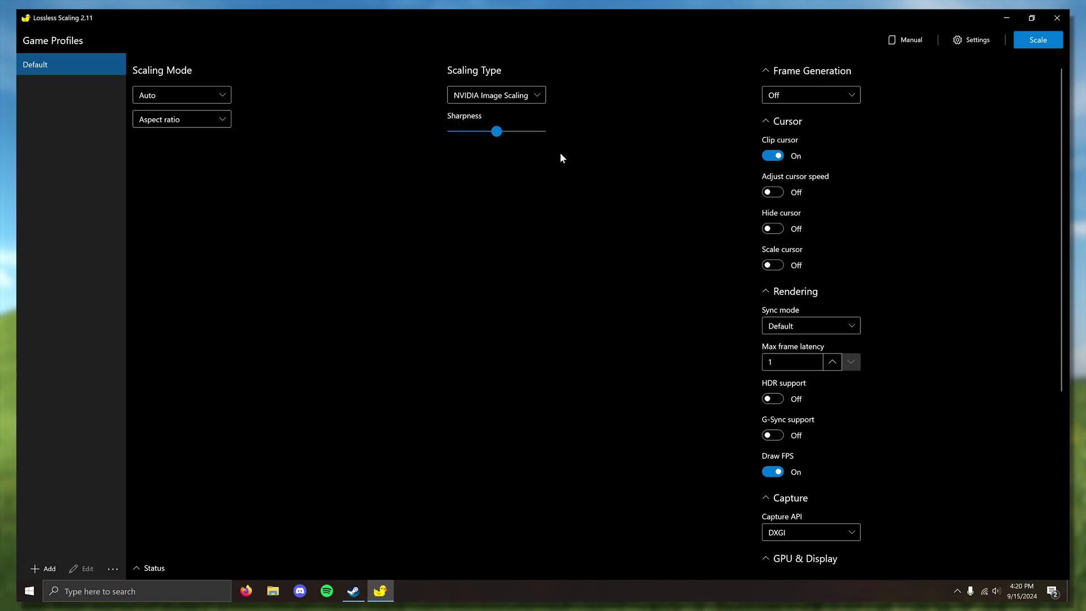
pyautogui.click(786, 95)
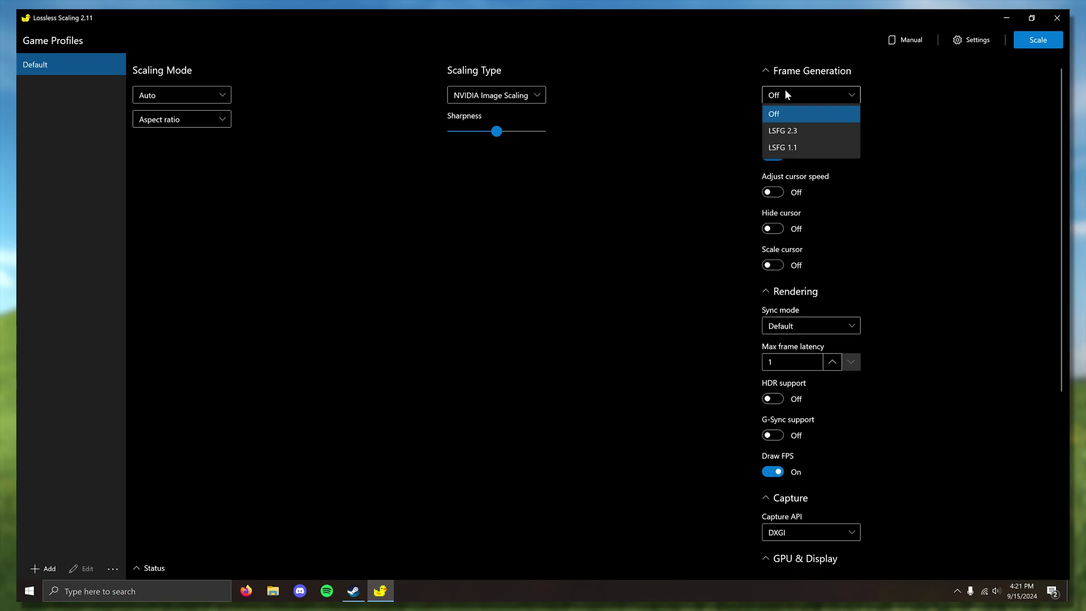
pyautogui.click(792, 146)
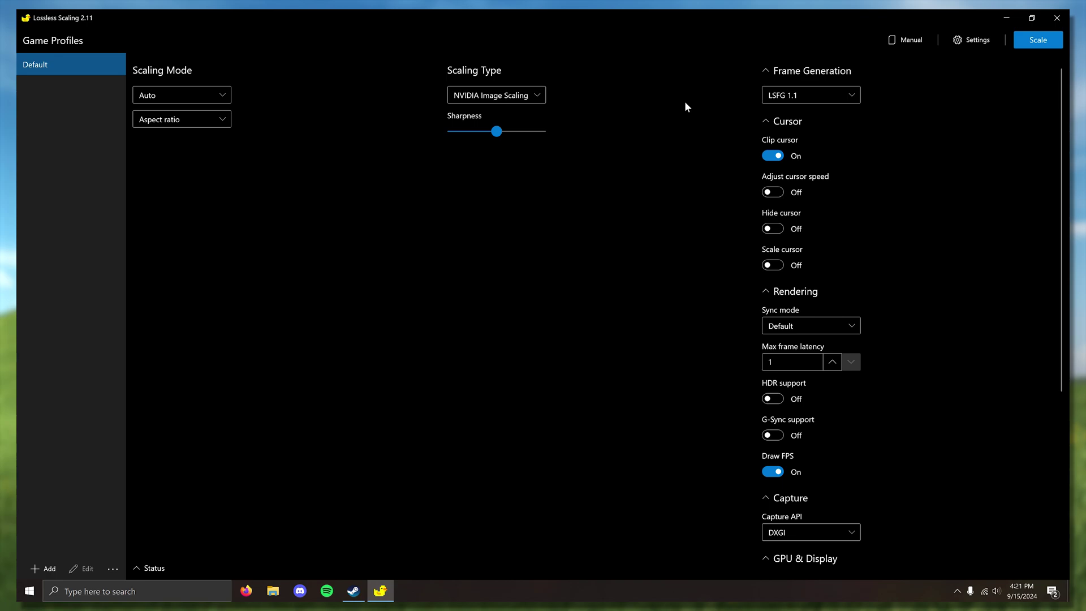
# Switch frame generation to LSFG 2.3 and keep the multiplier at X2
pyautogui.click(852, 95)
pyautogui.click(852, 129)
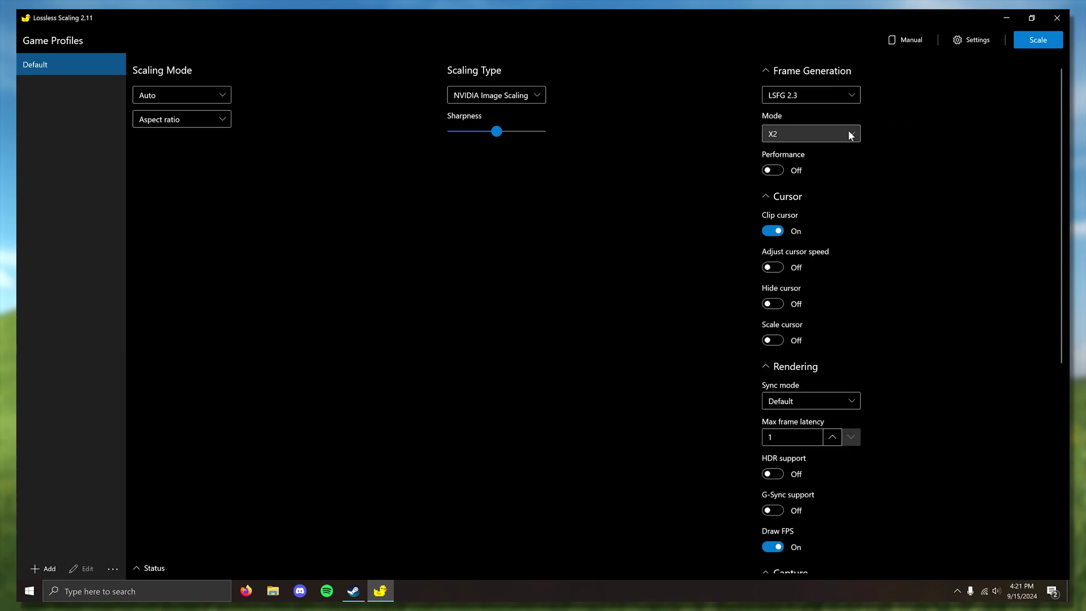
pyautogui.click(849, 133)
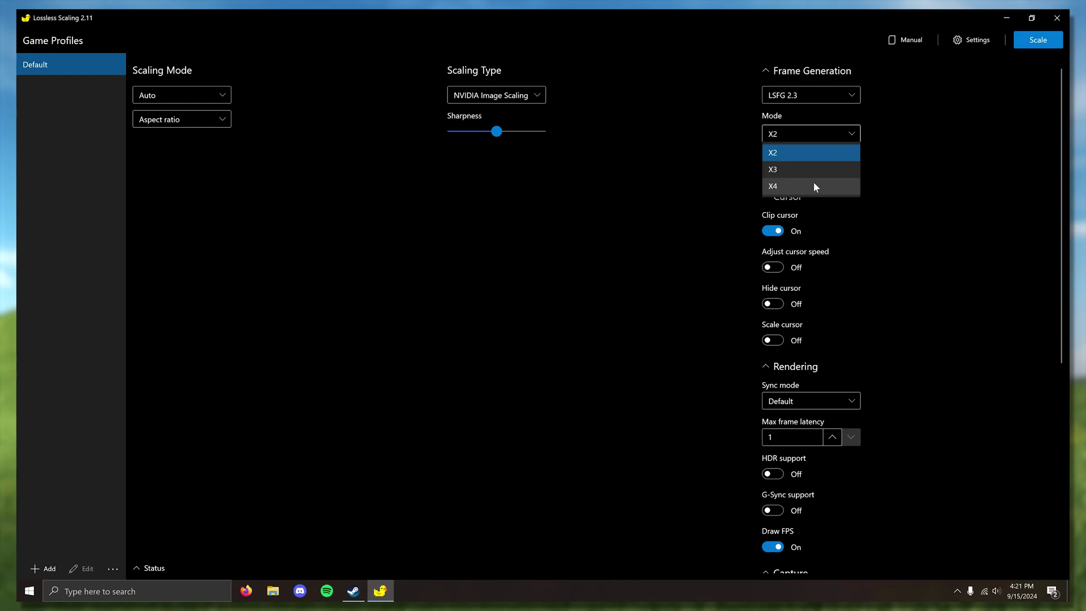
pyautogui.click(810, 151)
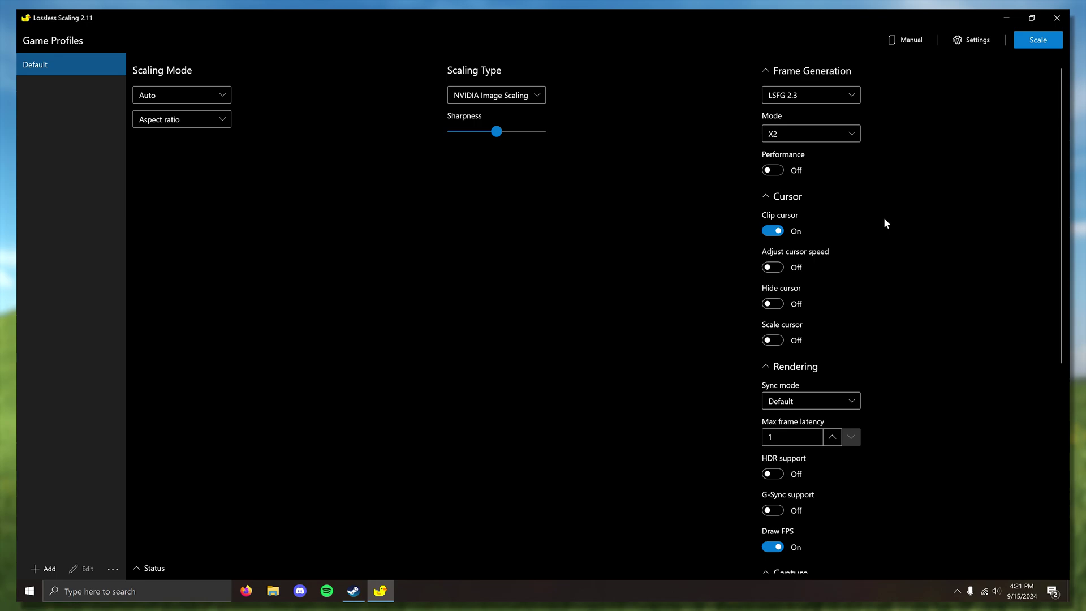
# Turn Clip cursor off and Multi-display mode on
pyautogui.click(772, 231)
pyautogui.moveTo(1058, 184); pyautogui.dragTo(1056, 396)
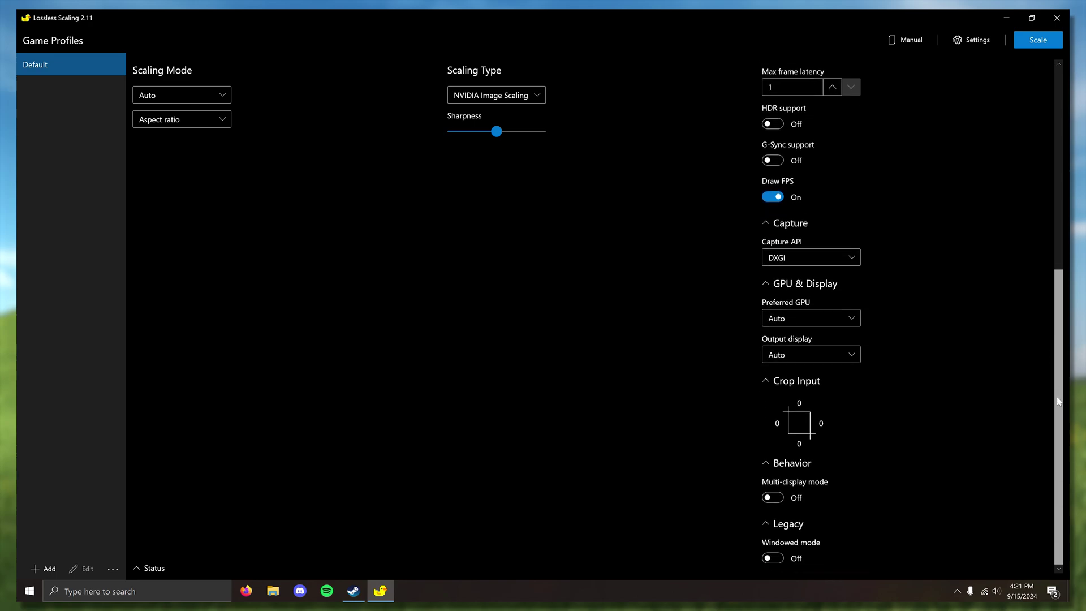
pyautogui.click(770, 498)
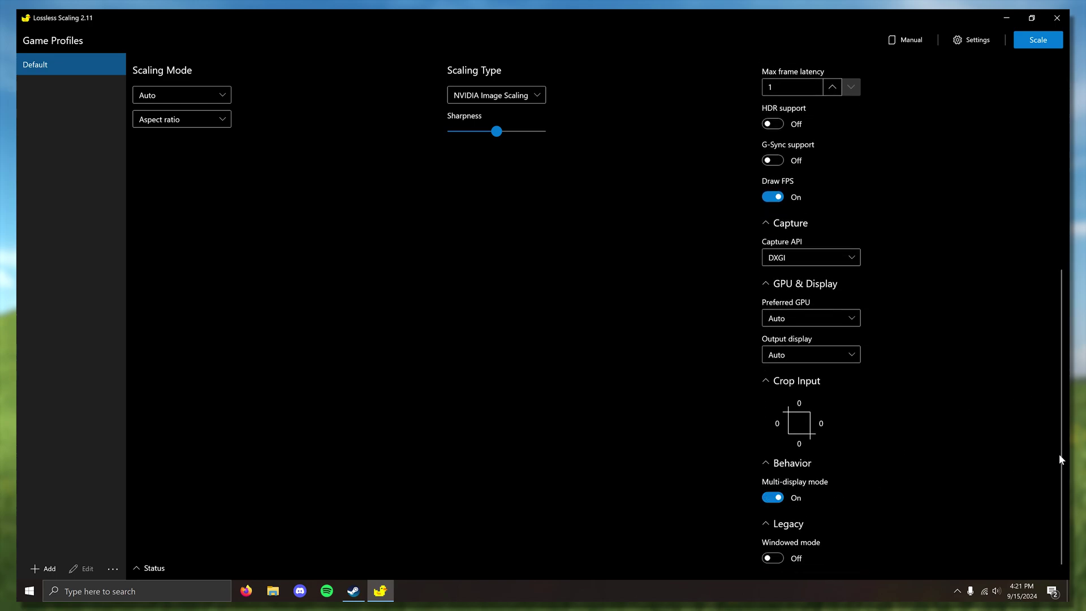
pyautogui.moveTo(1061, 455); pyautogui.dragTo(1054, 380)
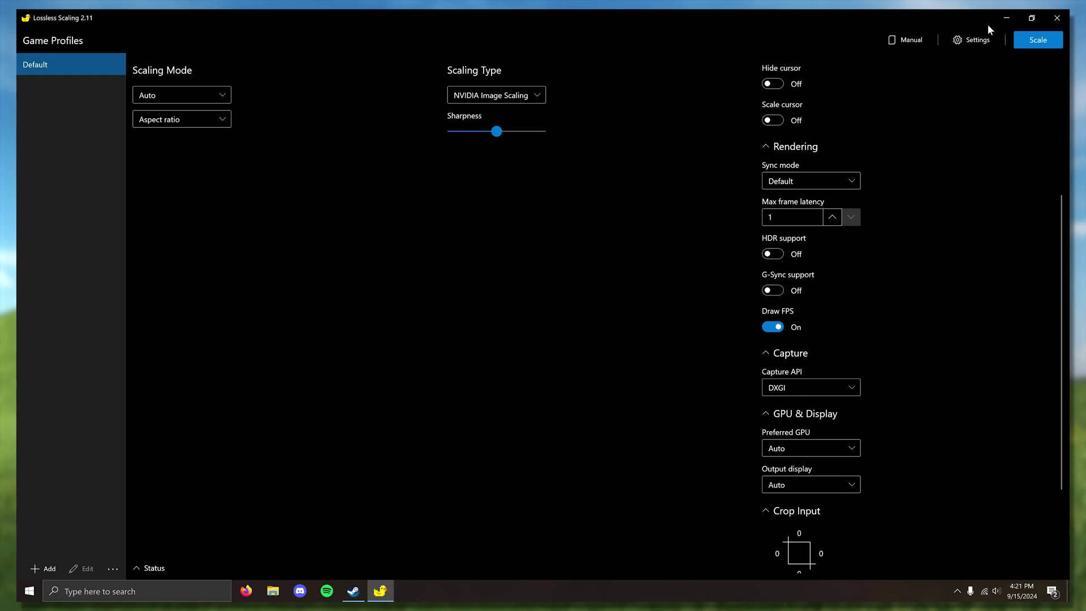
pyautogui.click(974, 39)
pyautogui.click(573, 212)
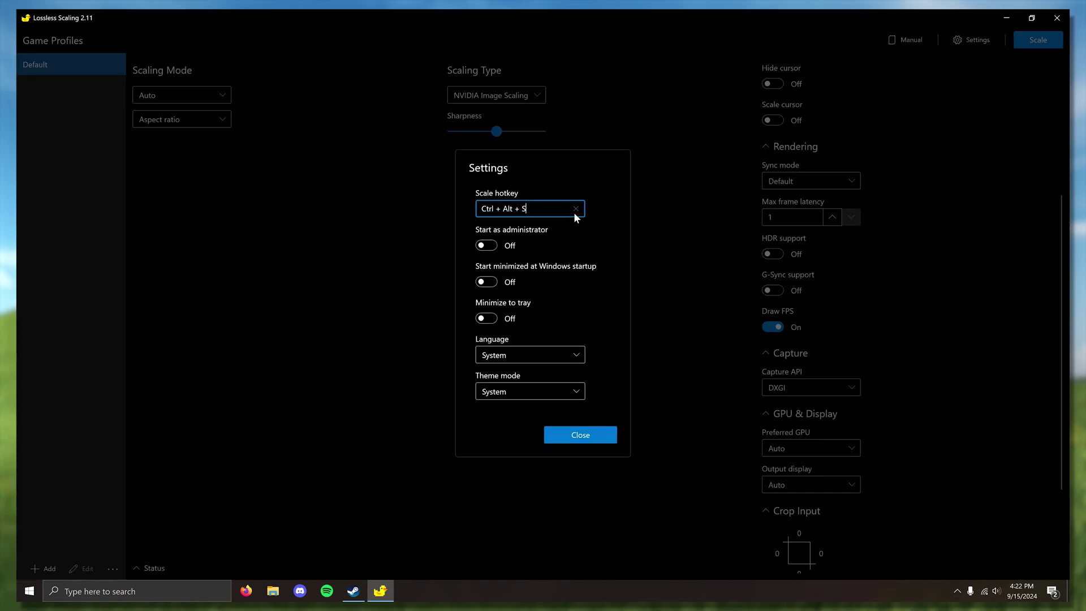
pyautogui.hotkey('ctrl', 'alt')
pyautogui.hotkey('ctrl', 'alt', 's')
pyautogui.click(614, 443)
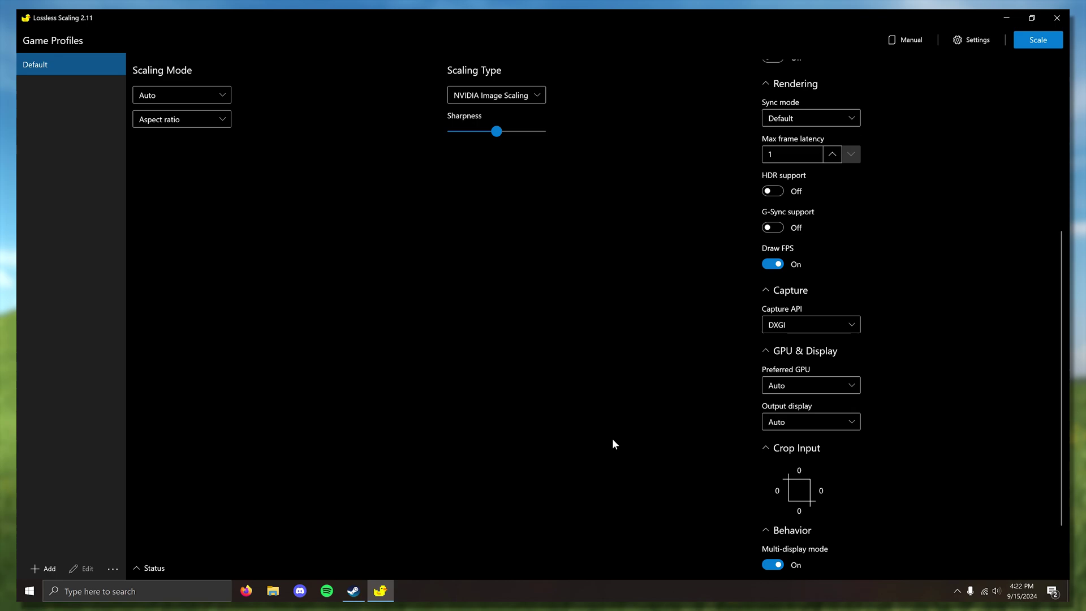
# Create a new game profile titled Resident Evil Village
pyautogui.click(37, 561)
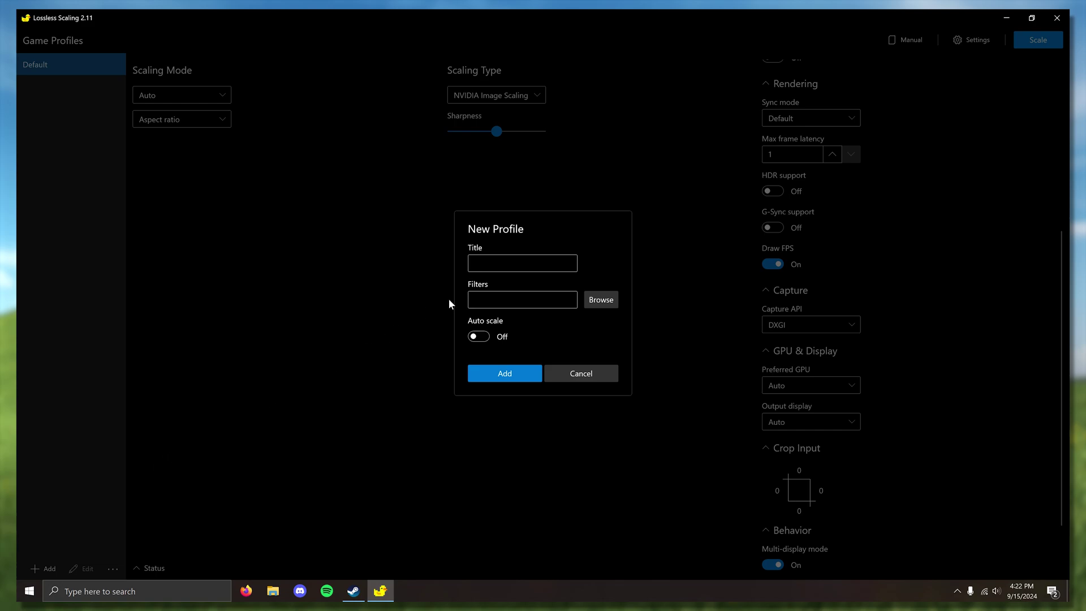
pyautogui.click(484, 265)
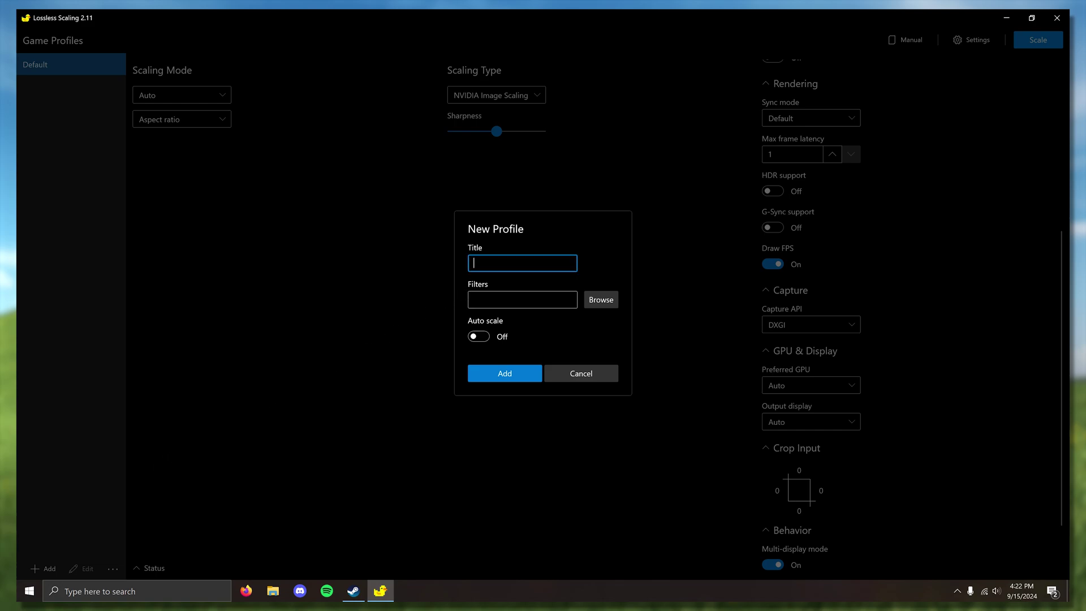
pyautogui.write('Resident Evil Village')
pyautogui.click(504, 374)
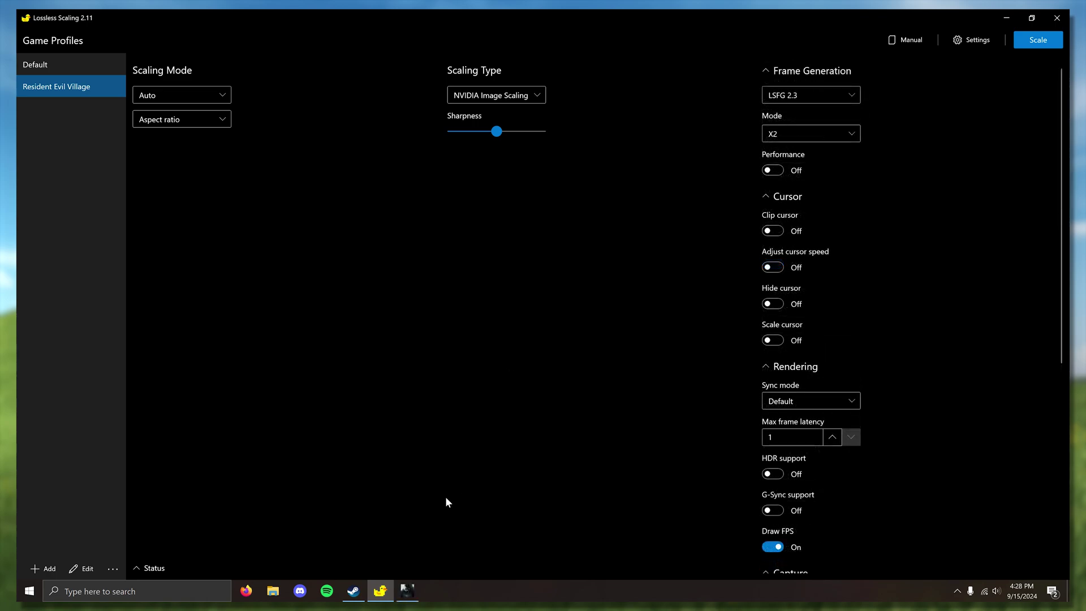
# Check the game's Display options show Window mode at 1920x1080, then refocus Lossless Scaling
pyautogui.click(408, 591)
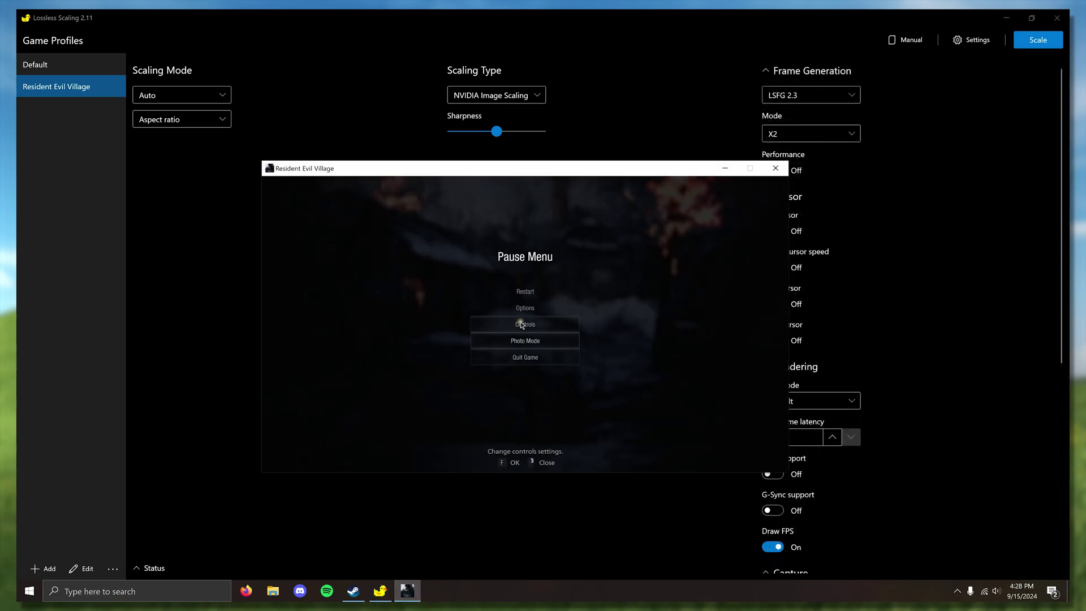
pyautogui.click(526, 307)
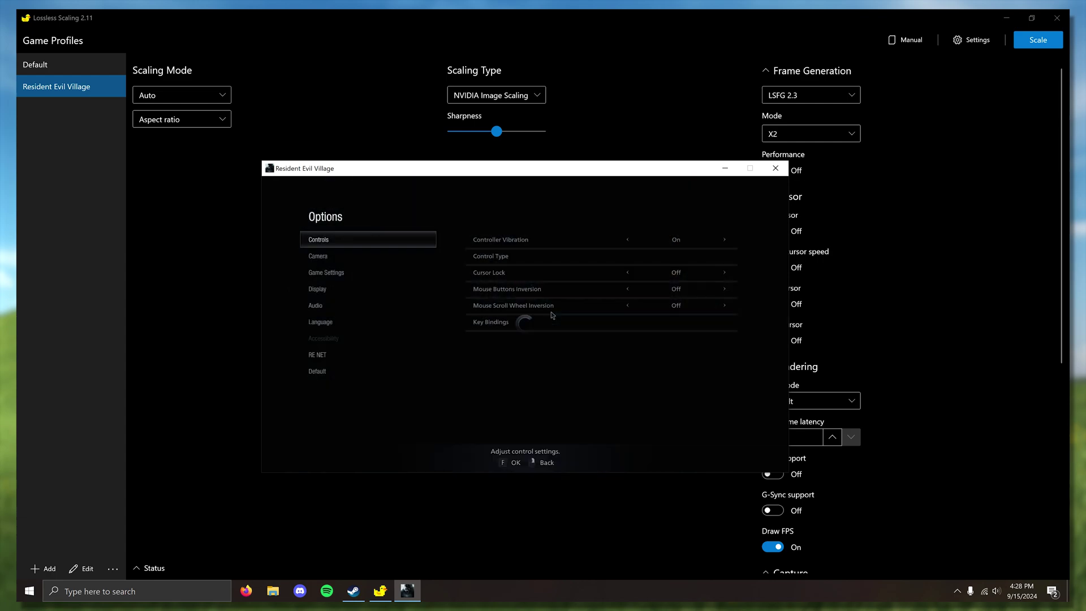
pyautogui.click(400, 291)
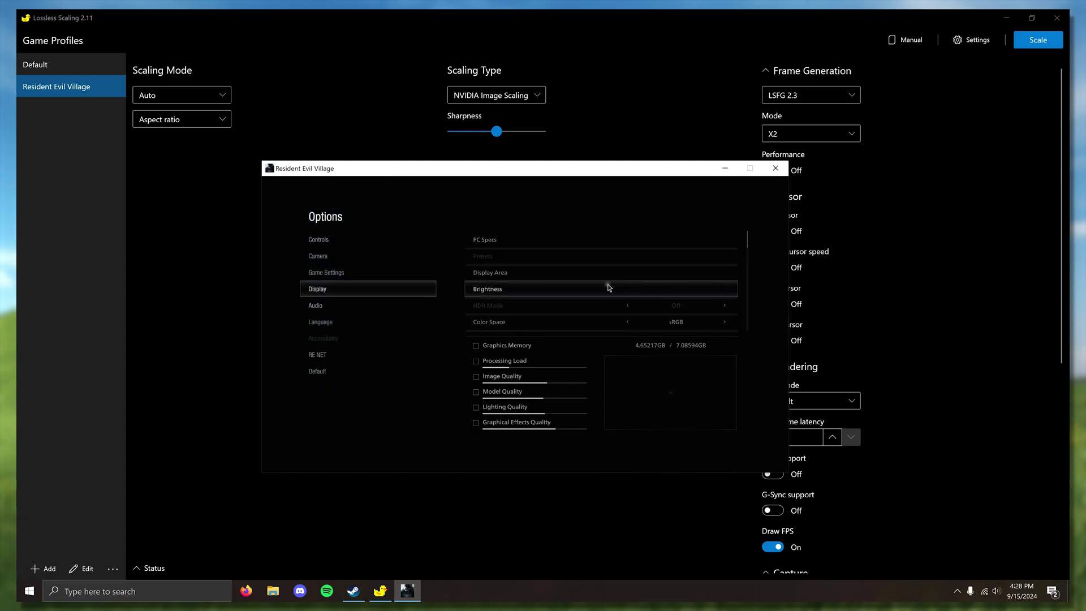
pyautogui.scroll(-2, 565, 293)
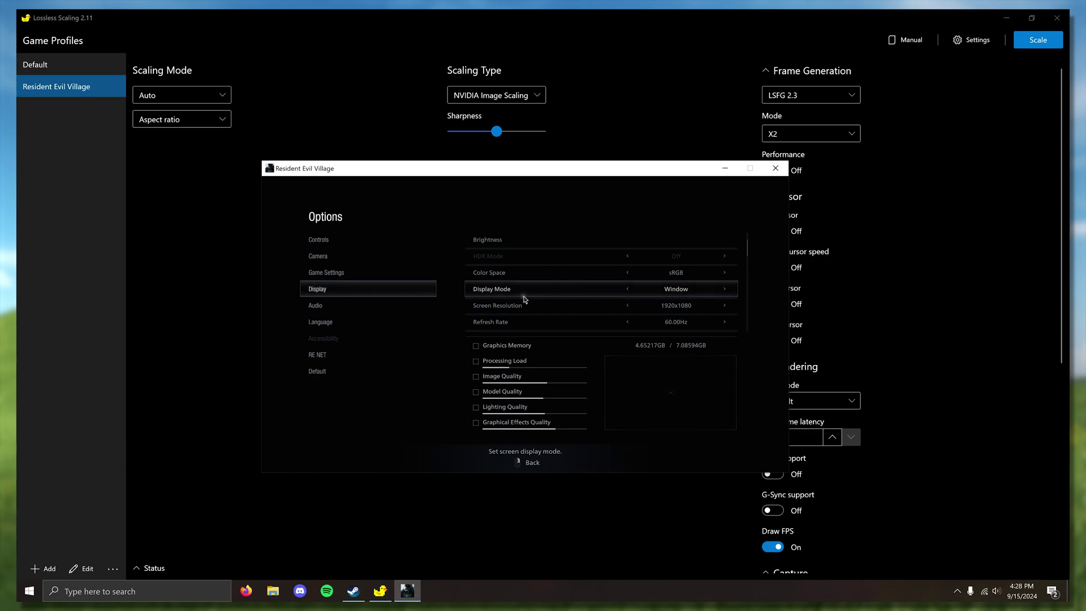
pyautogui.click(361, 255)
pyautogui.press('Escape')
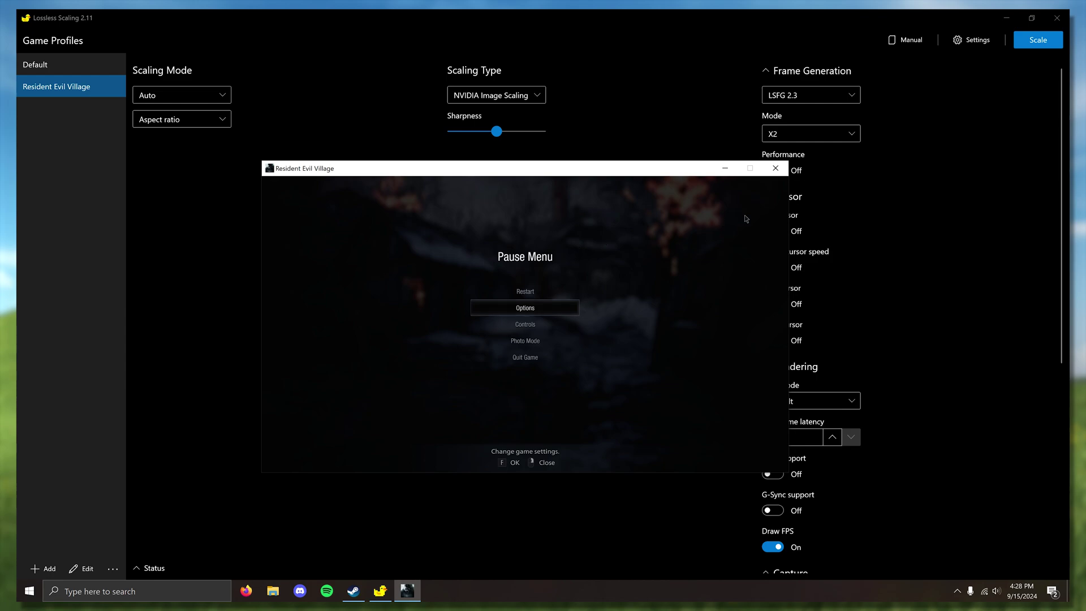
pyautogui.click(912, 182)
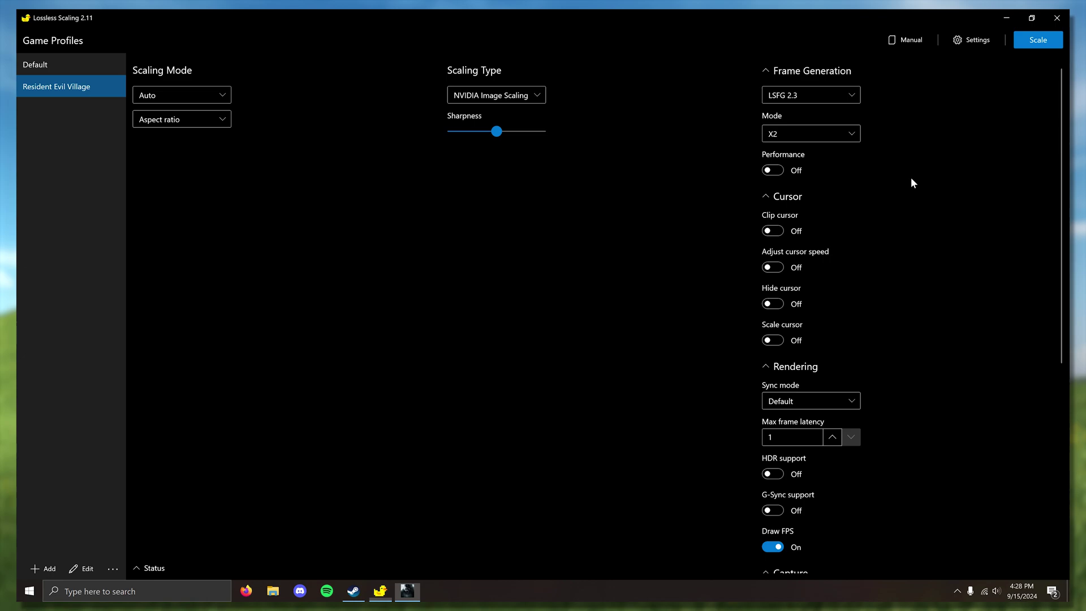
# Start scaling, switch to the game during the countdown and resume play
pyautogui.click(1038, 41)
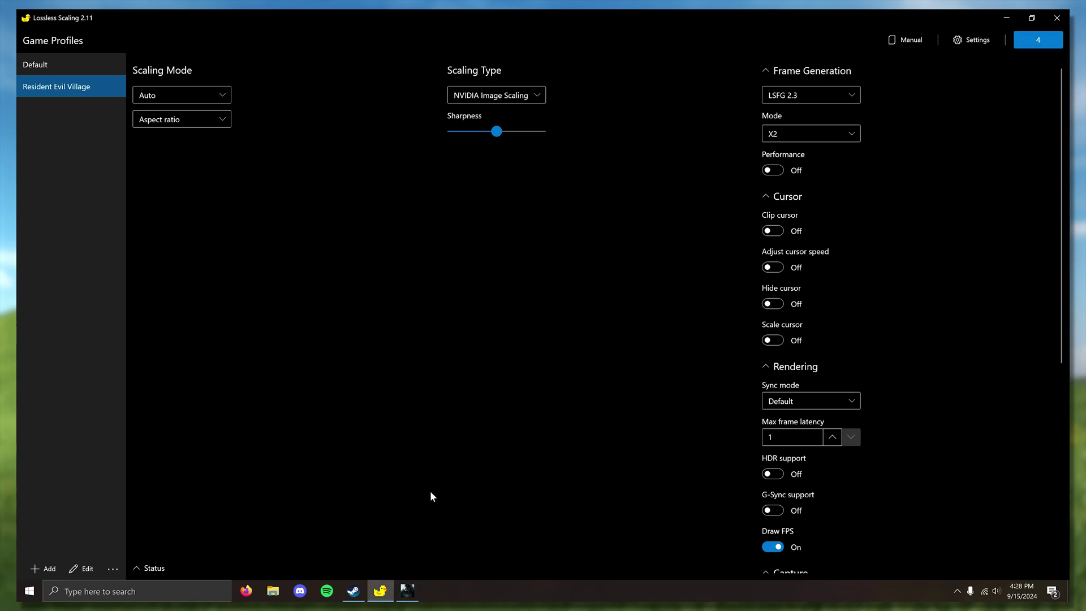
pyautogui.hotkey('alt', 'Tab')
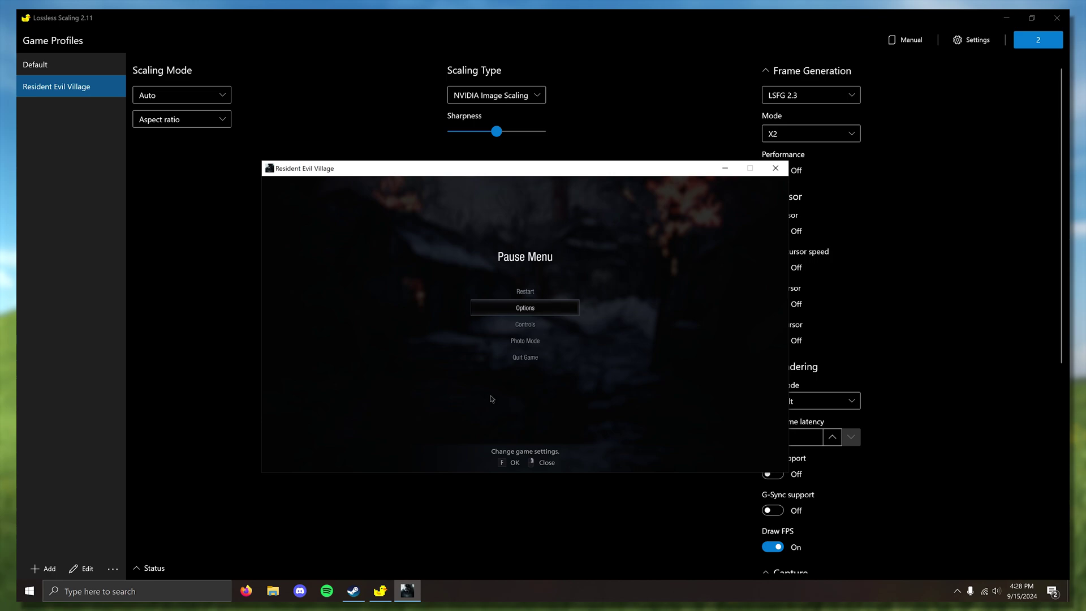
pyautogui.press('Escape')
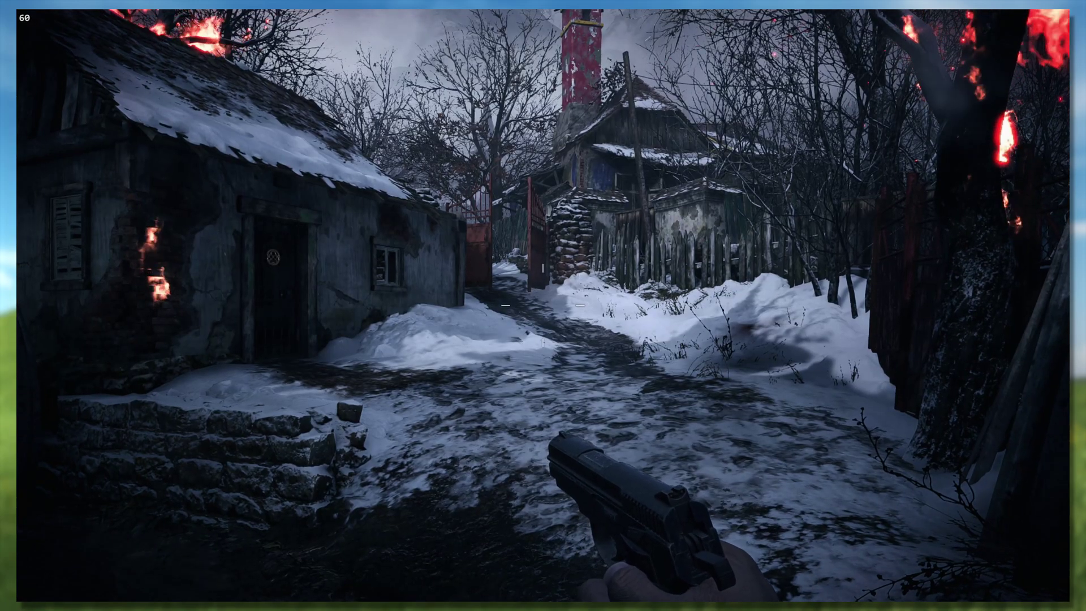
# Walk toward the house, stream and shack with the FPS overlay near 60
pyautogui.press('w')
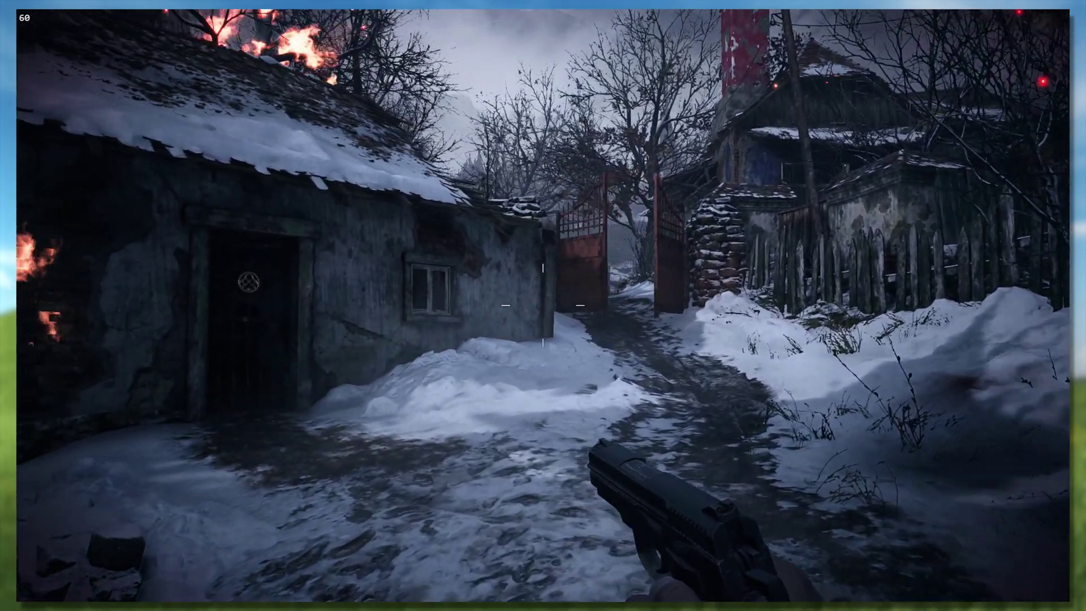
pyautogui.press('w')
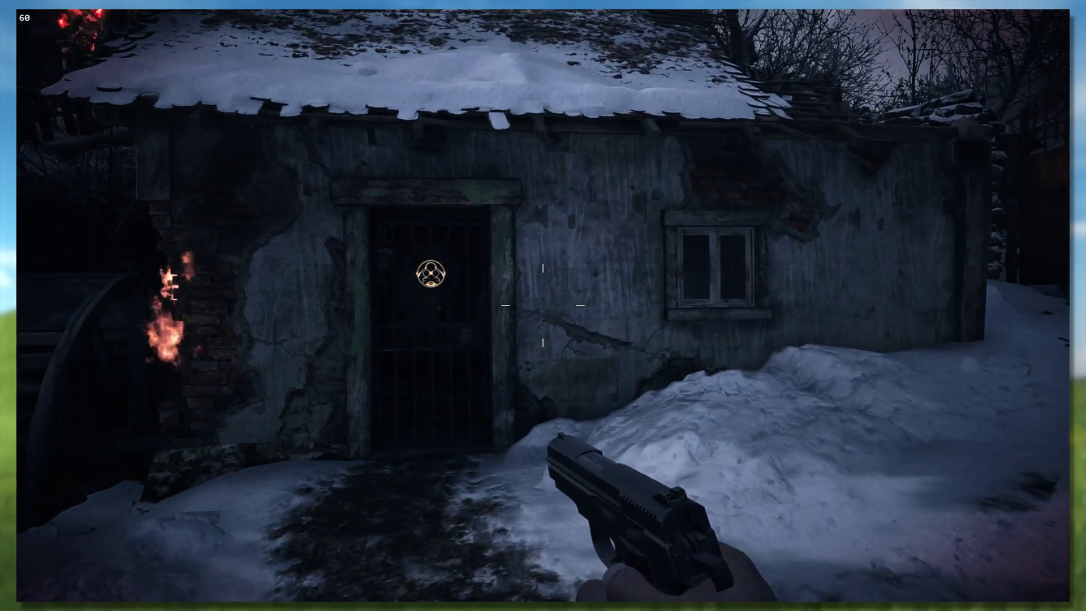
pyautogui.press('w')
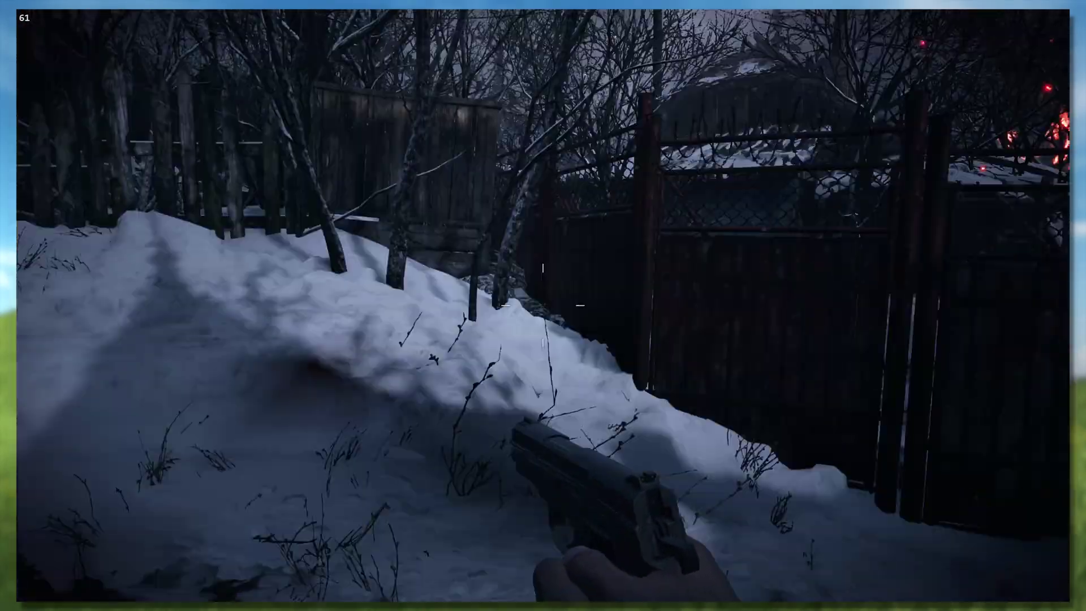
pyautogui.press('w')
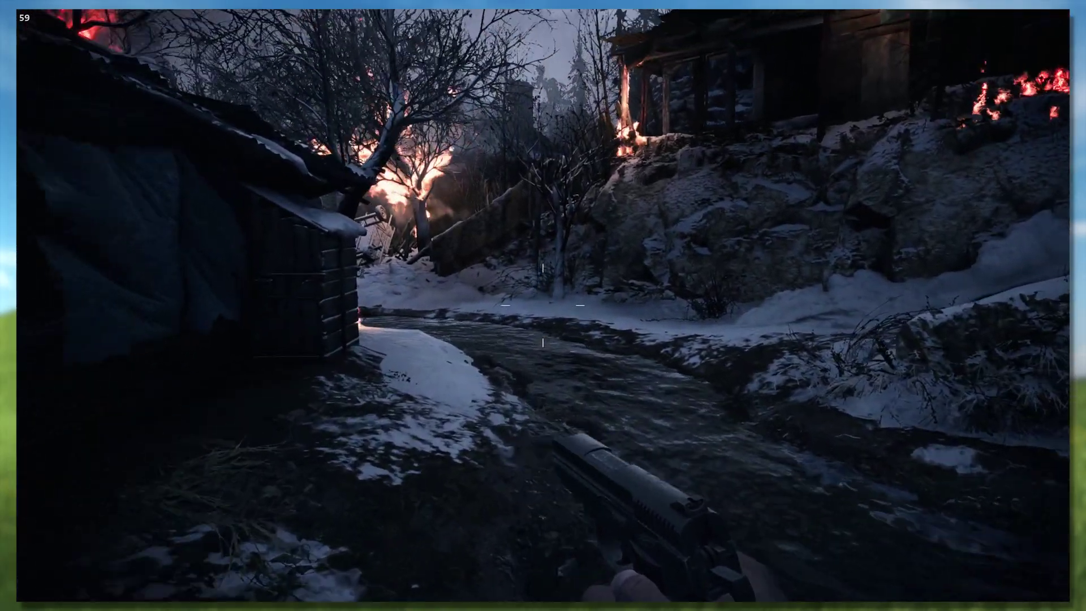
pyautogui.press('w')
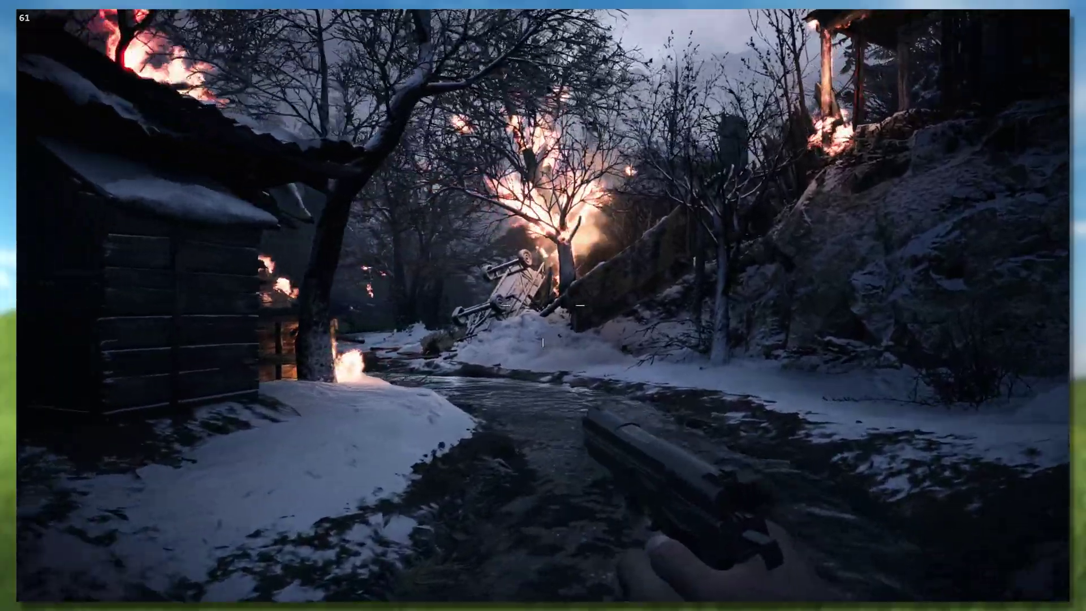
pyautogui.press('w')
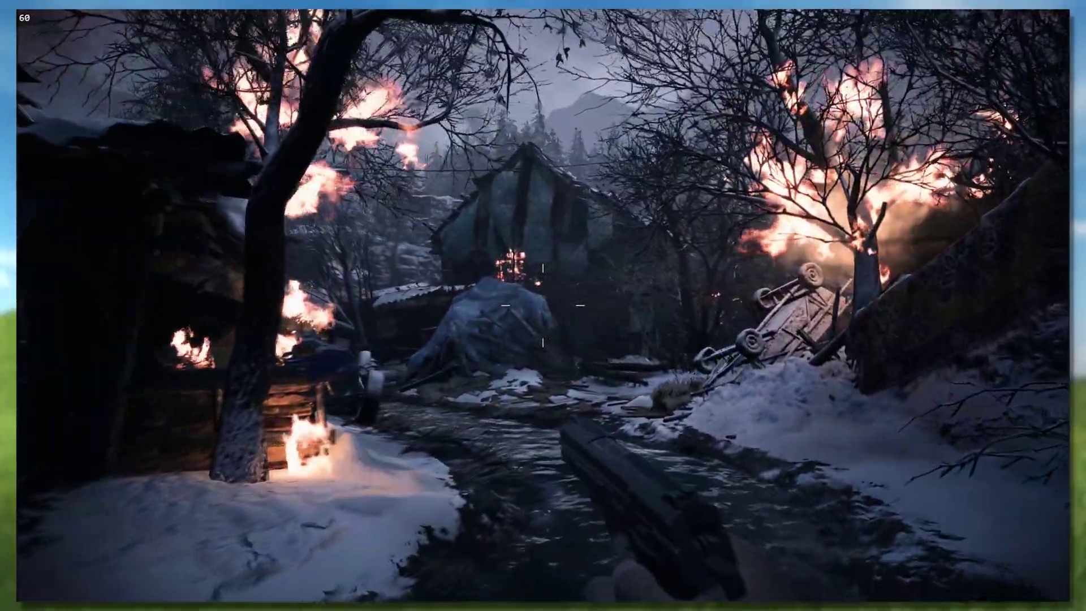